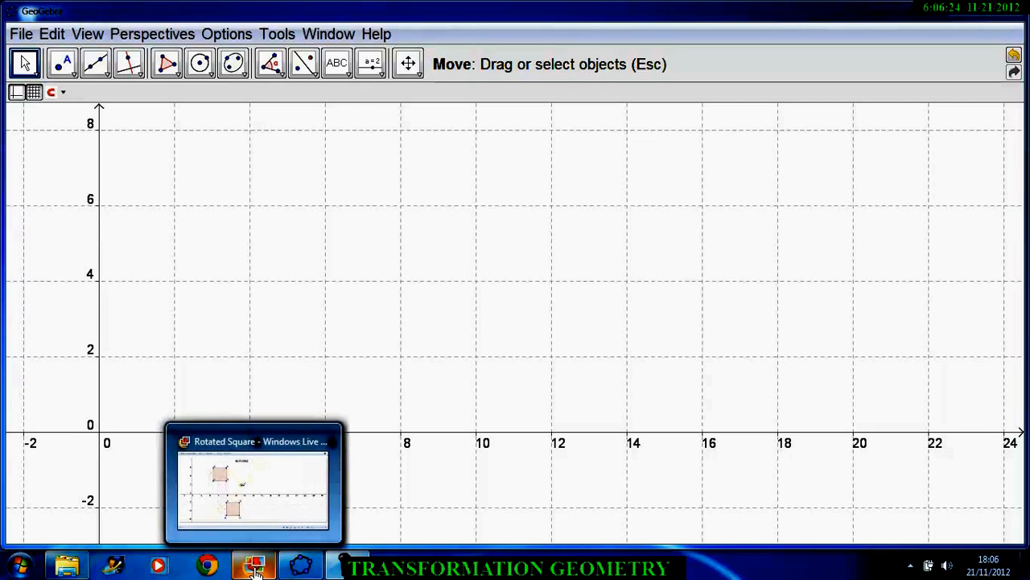
- Examine the Rotated Square picture in Windows Live Photo Gallery, then return to GeoGebra
click(255, 570)
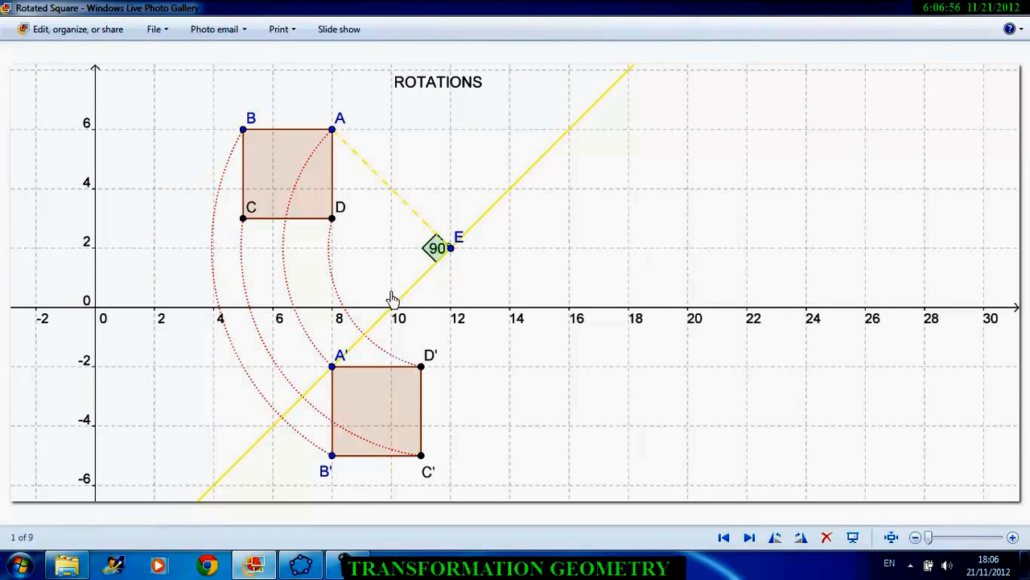
click(301, 565)
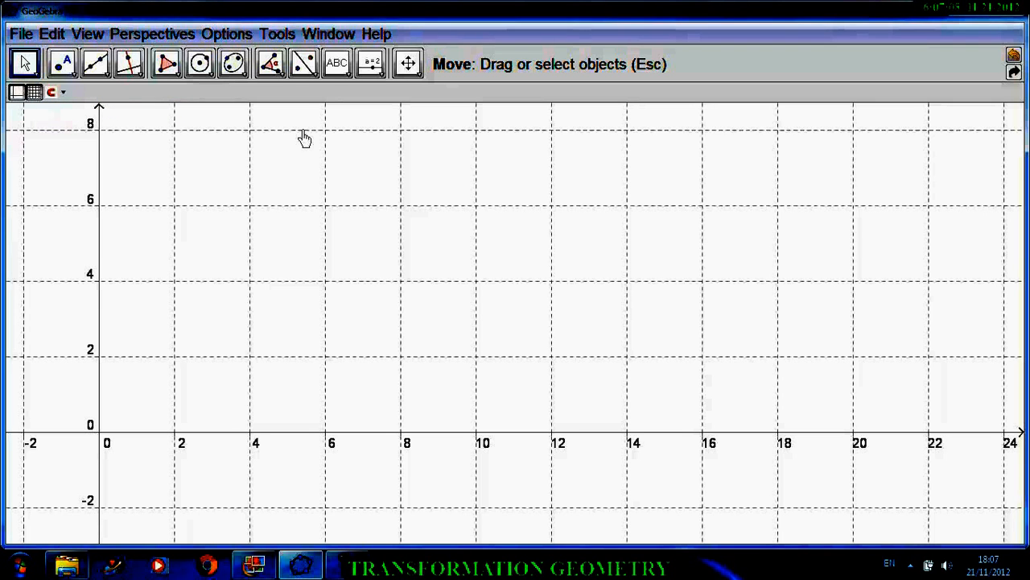
- Switch to the Geometry perspective and show both the grid and the coordinate axes
click(223, 36)
mouse_move(300, 132)
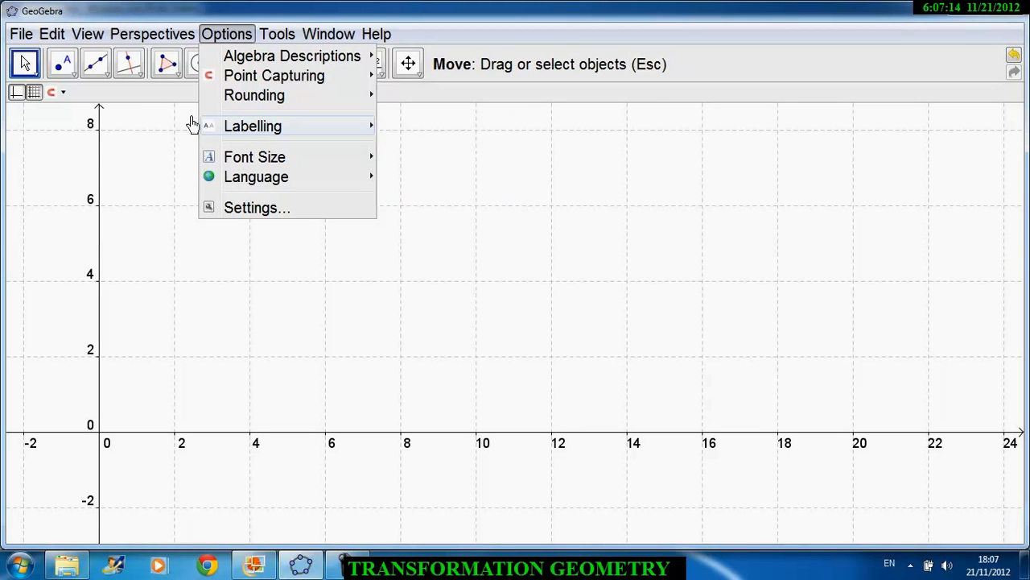
click(166, 100)
click(157, 34)
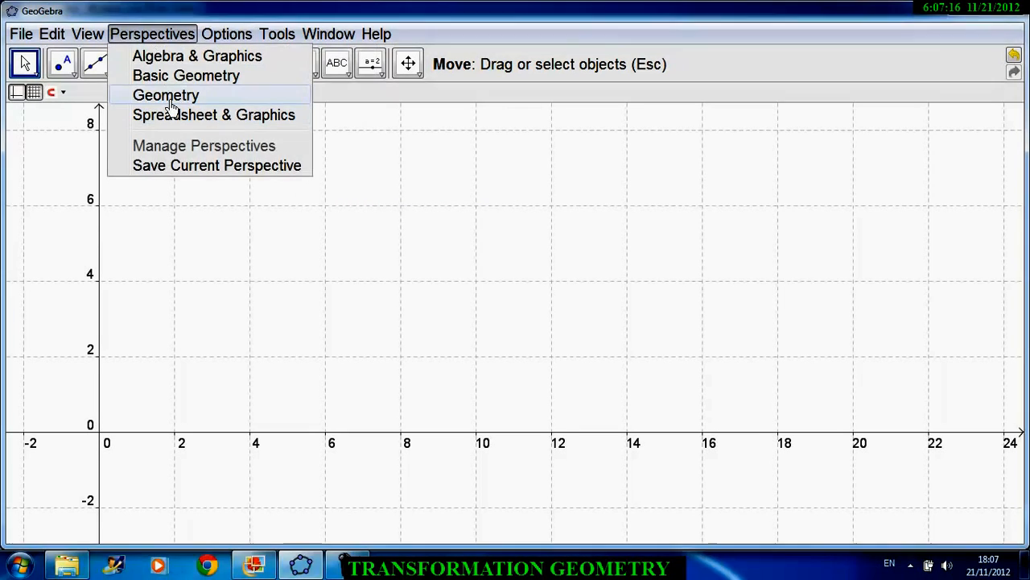
click(169, 96)
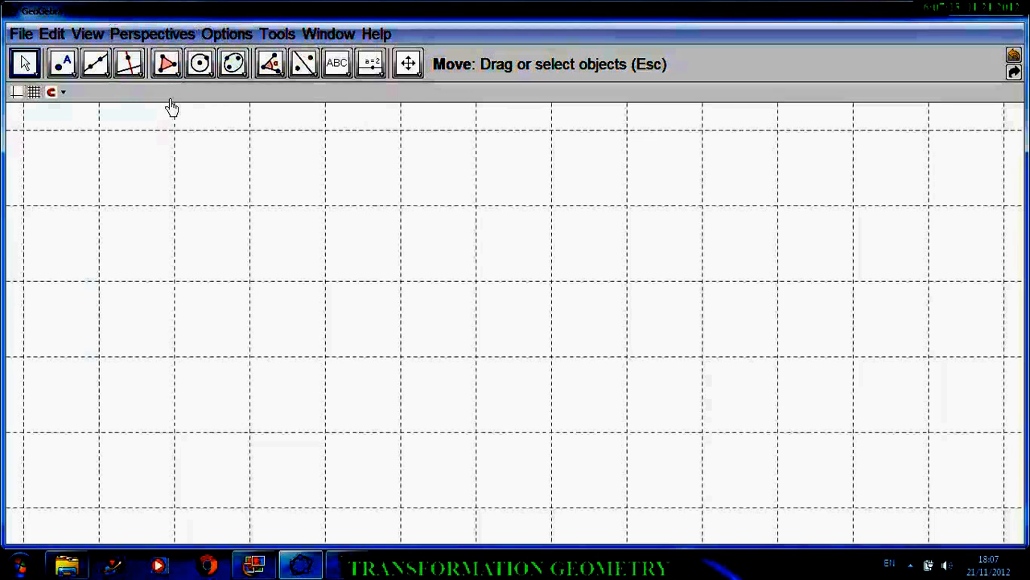
click(159, 38)
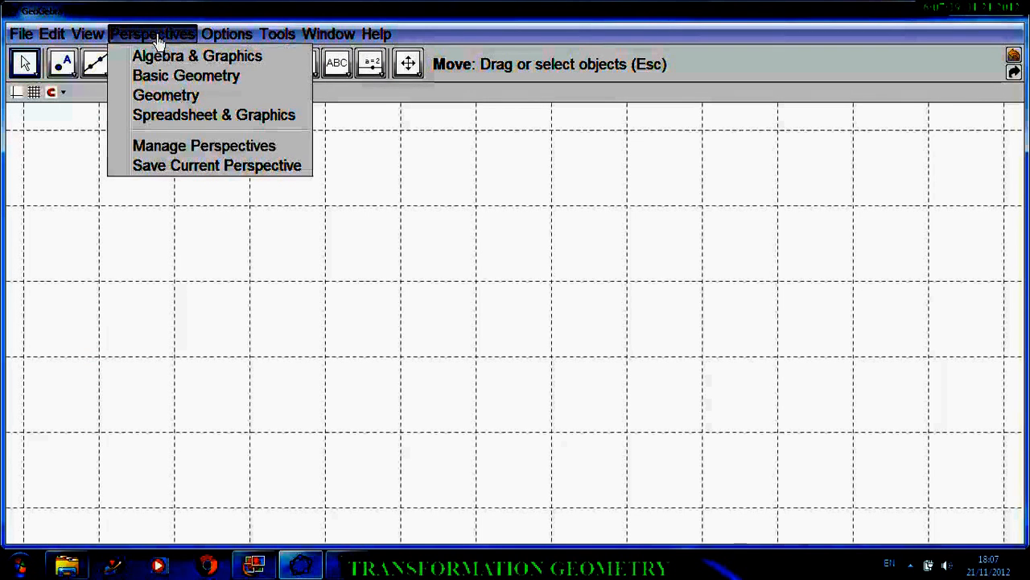
click(165, 97)
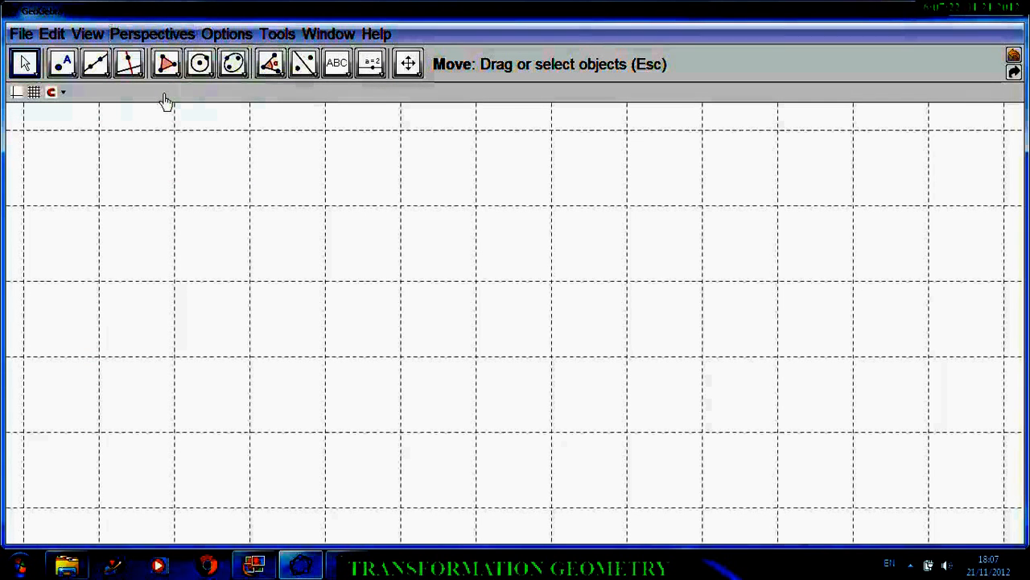
click(34, 93)
click(32, 93)
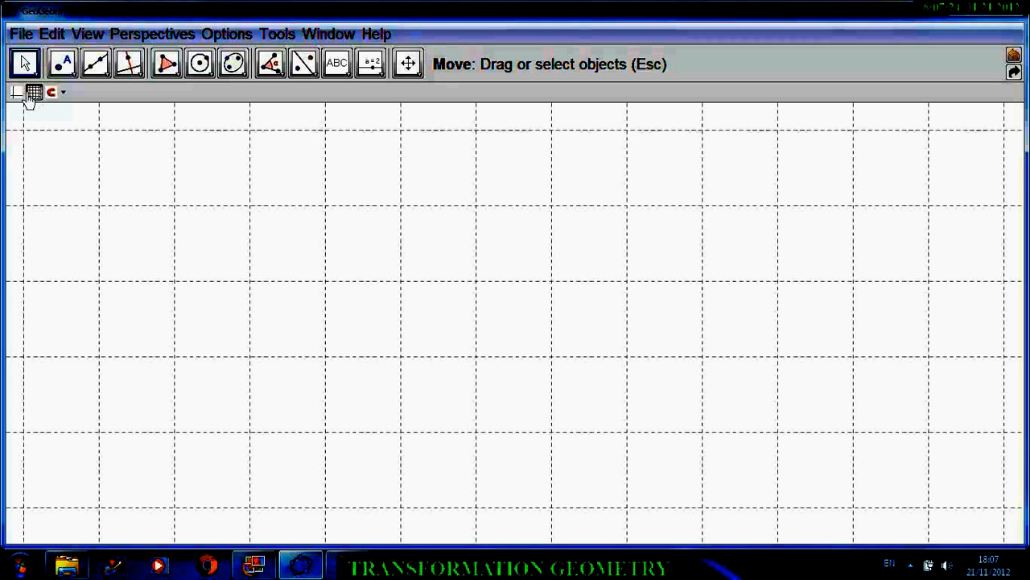
click(16, 93)
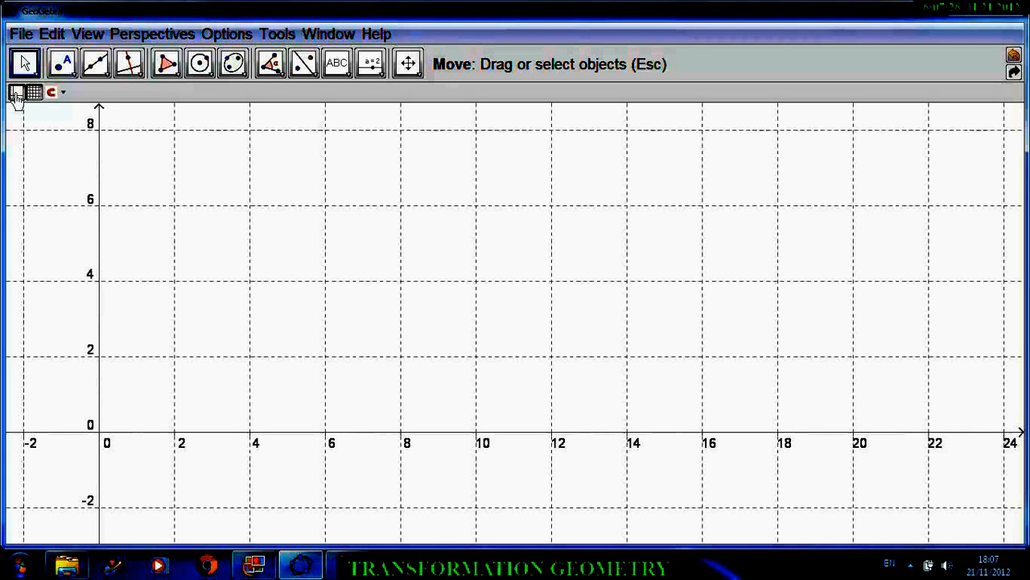
- Draw a regular polygon with 4 vertices on a base from (4, 6) to (6, 6)
click(176, 81)
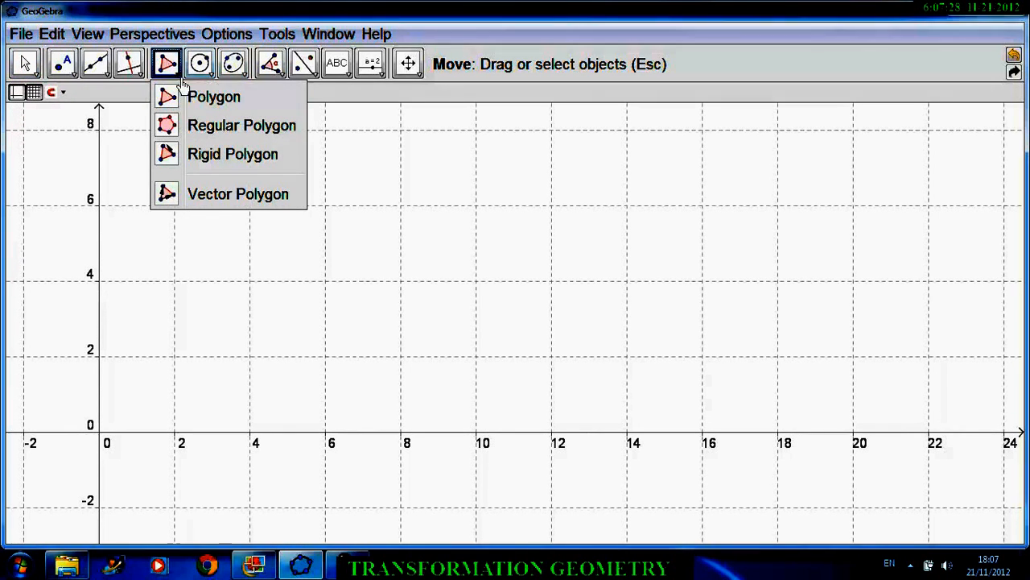
click(168, 130)
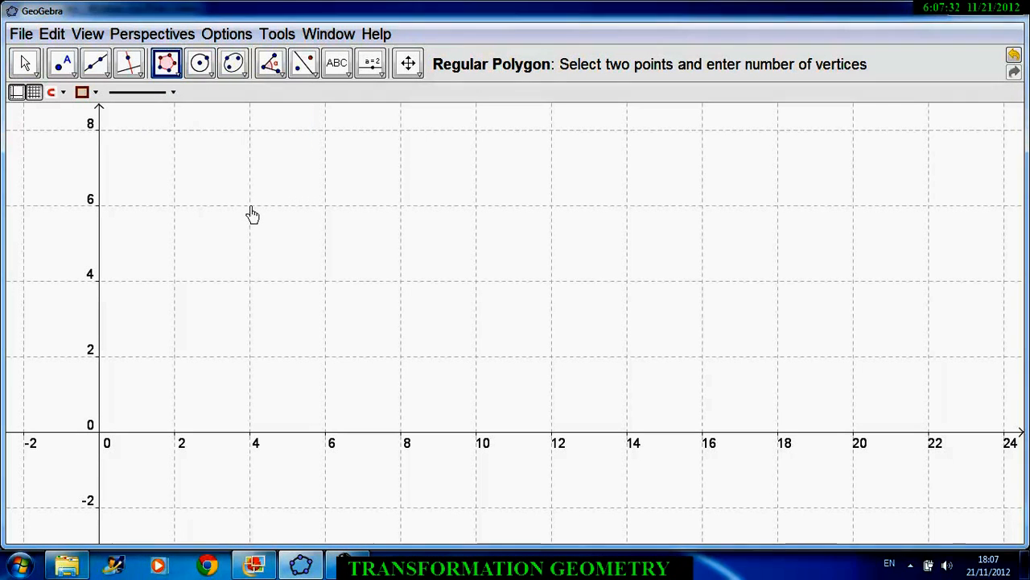
click(250, 206)
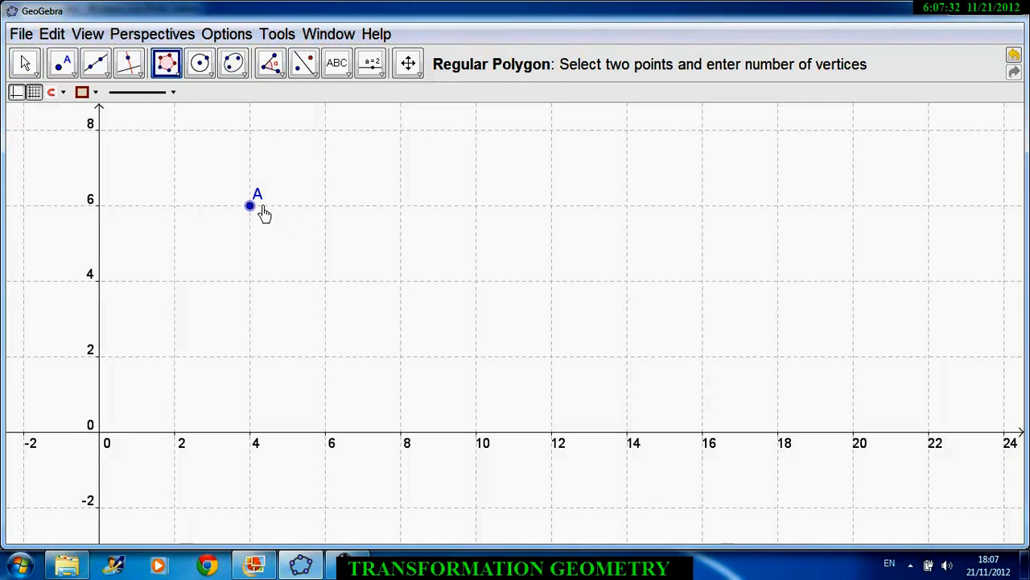
click(325, 206)
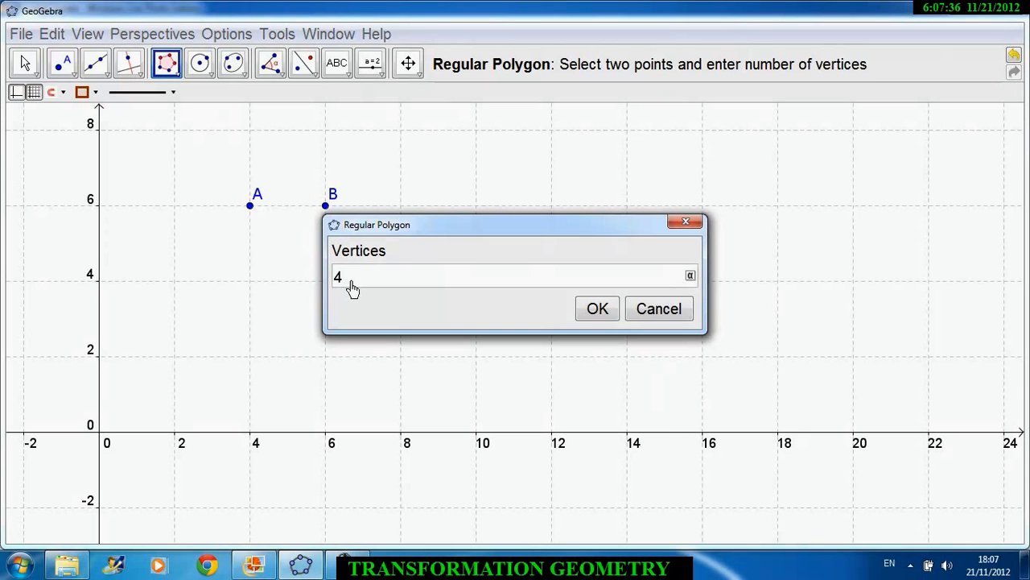
click(596, 312)
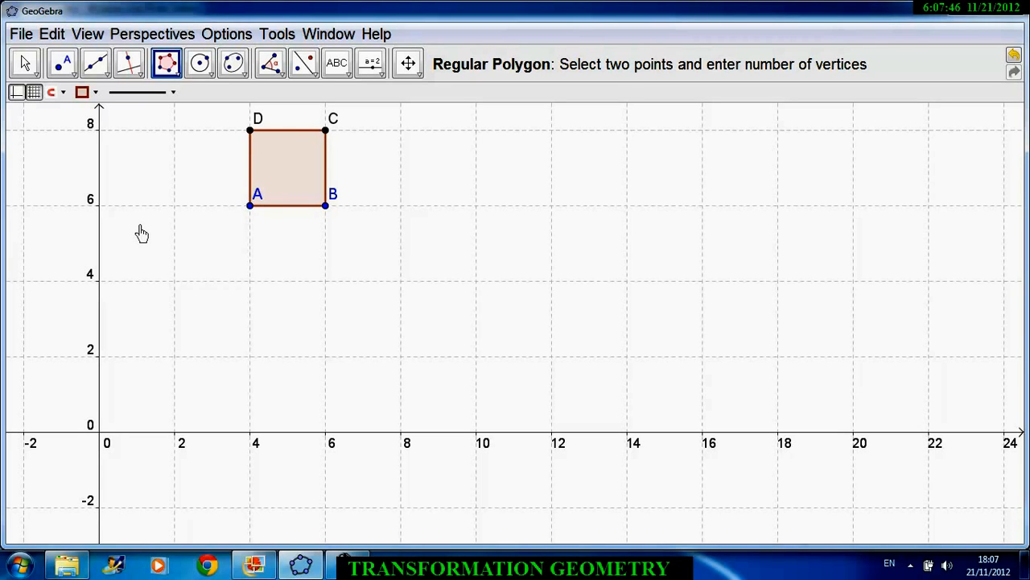
- Place a new point at (6, -2) below the square and rename it B1
click(68, 70)
click(68, 98)
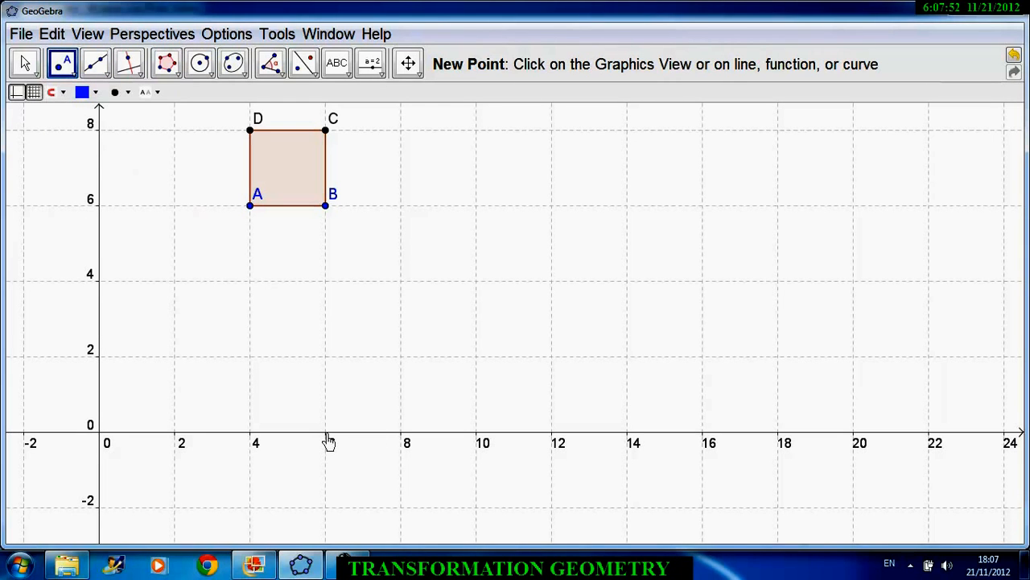
click(325, 509)
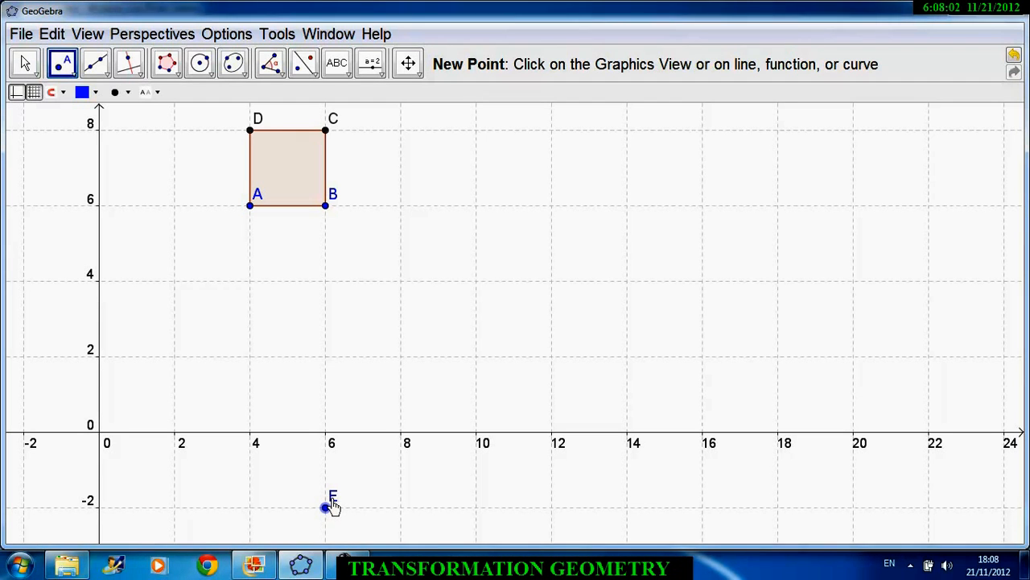
right_click(332, 504)
click(361, 517)
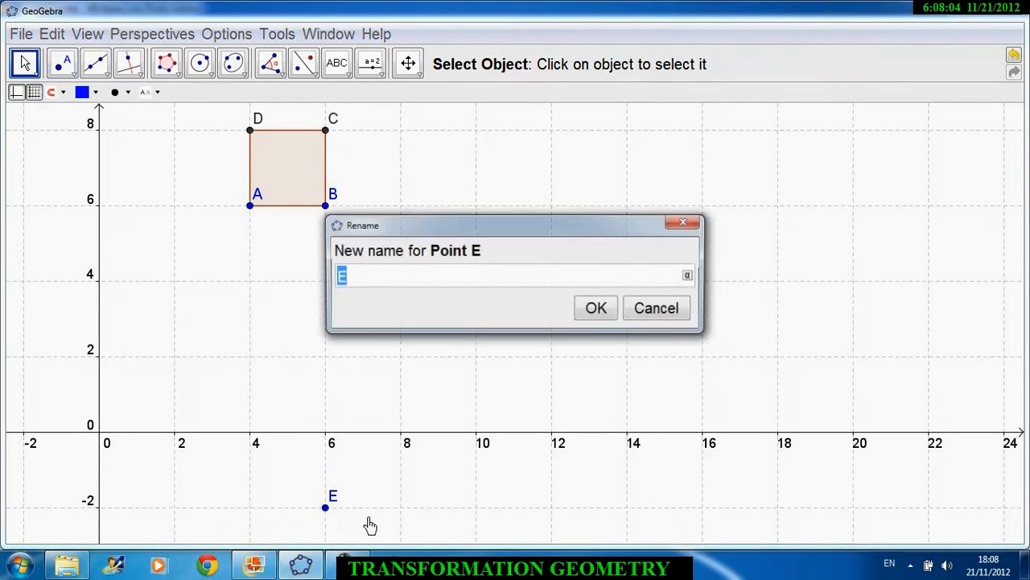
text(B1)
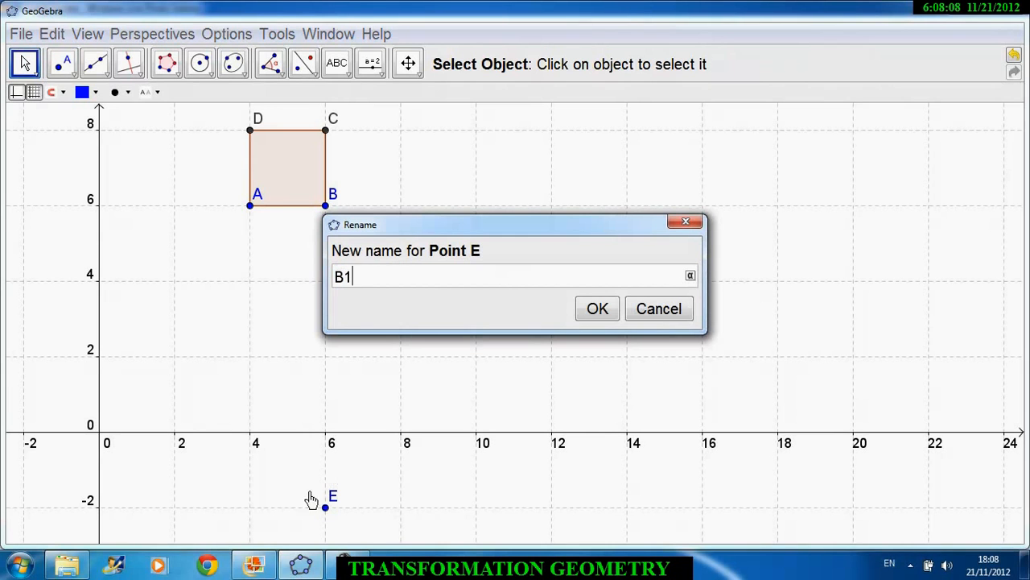
click(593, 319)
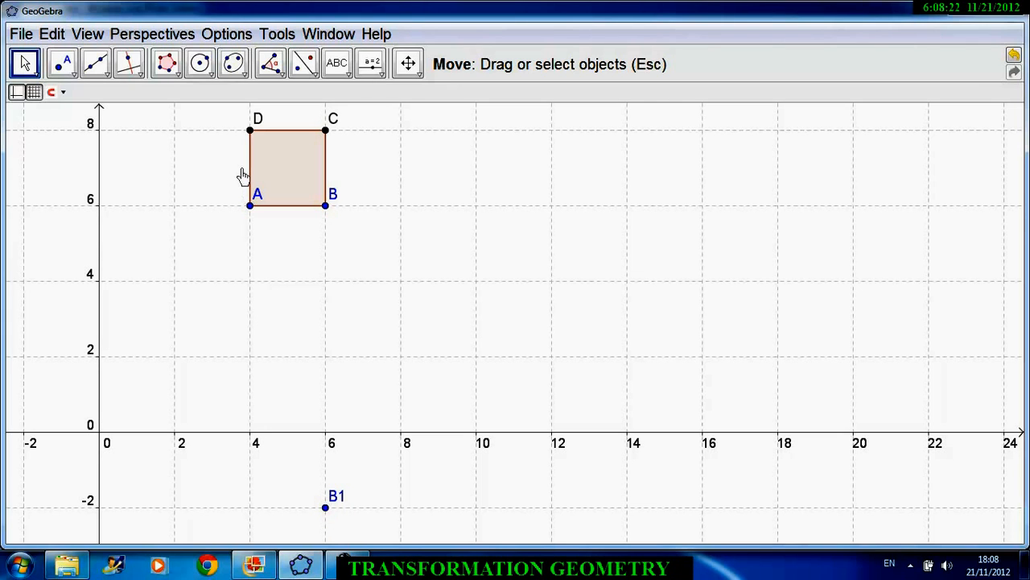
- Draw a segment from point B to point B1 in green with the thinnest solid line
click(103, 74)
click(98, 127)
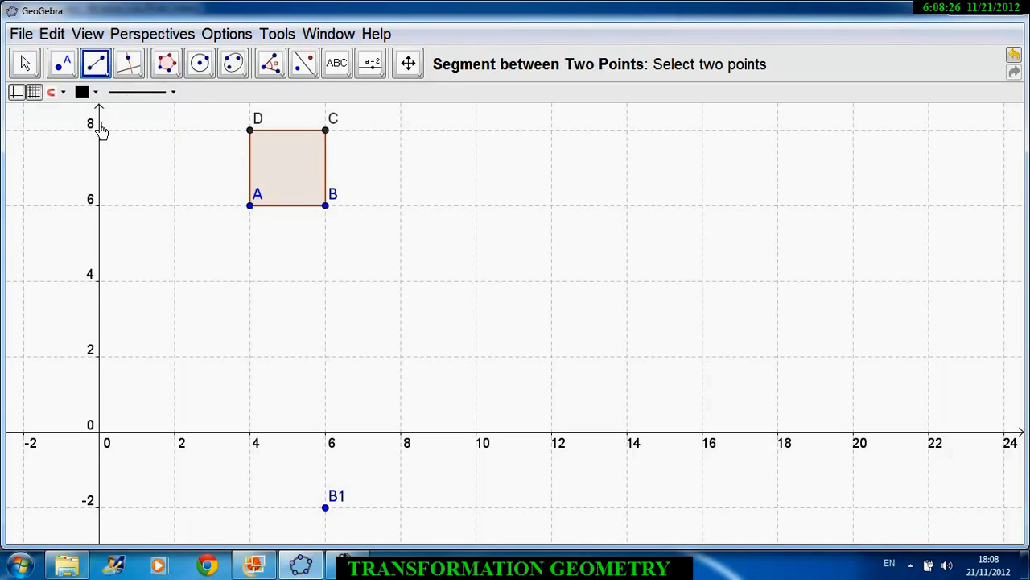
click(170, 95)
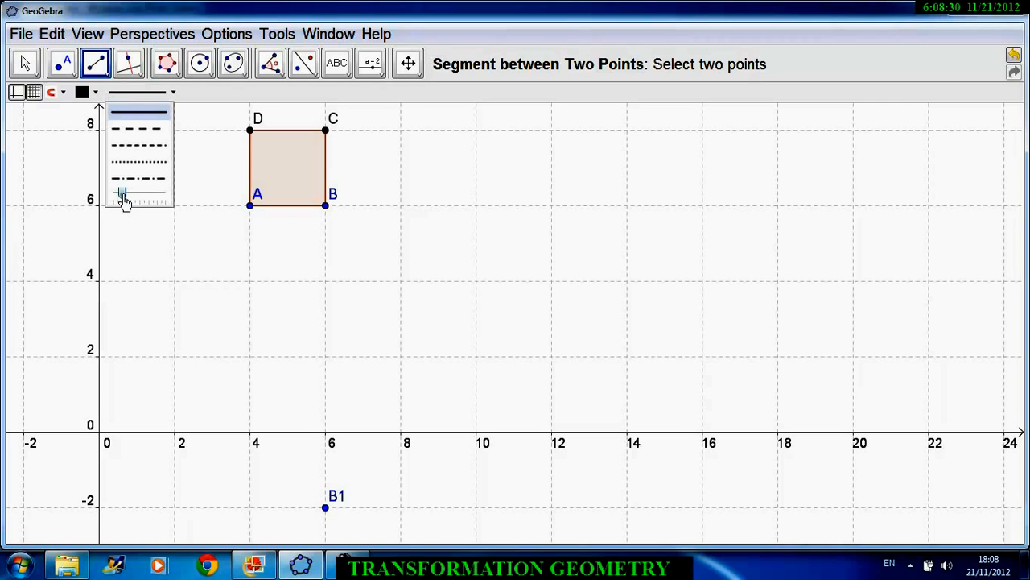
drag(123, 200, 116, 199)
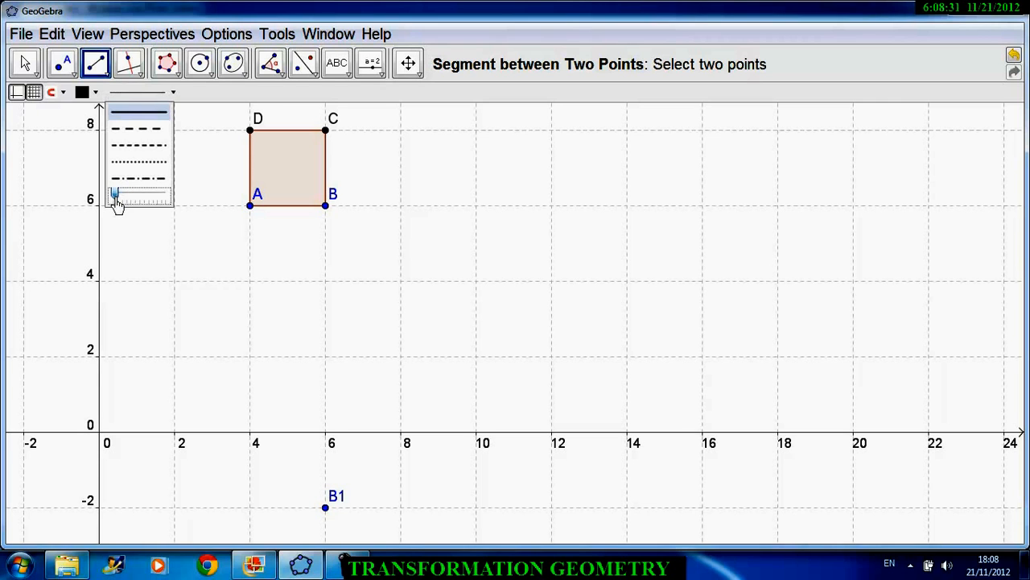
click(95, 91)
click(128, 112)
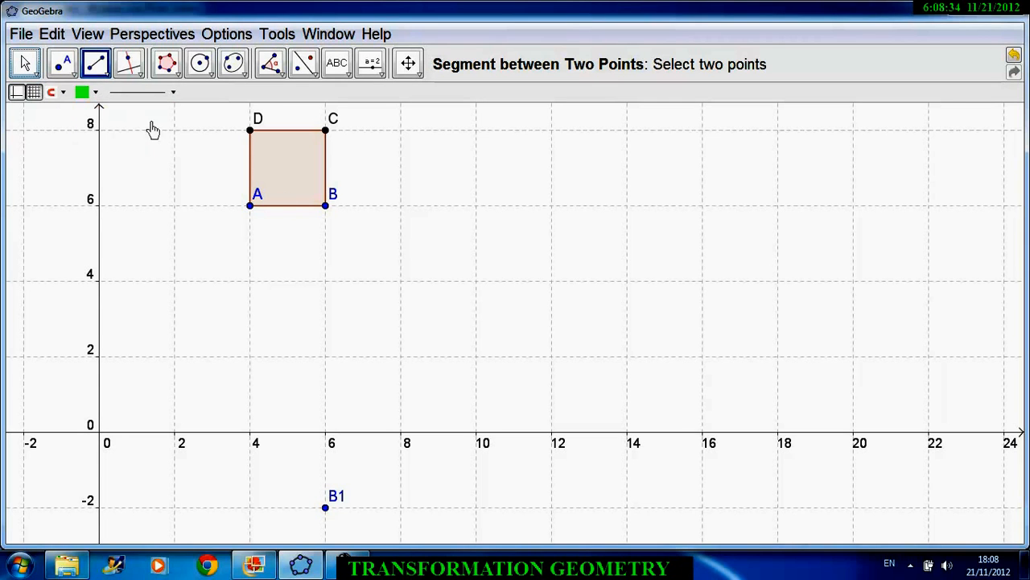
click(327, 208)
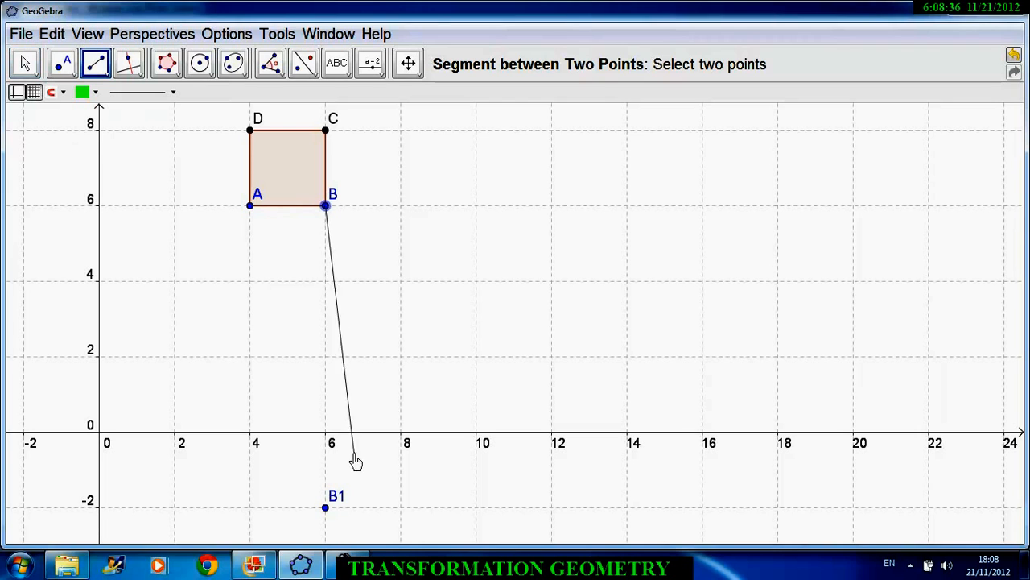
click(326, 509)
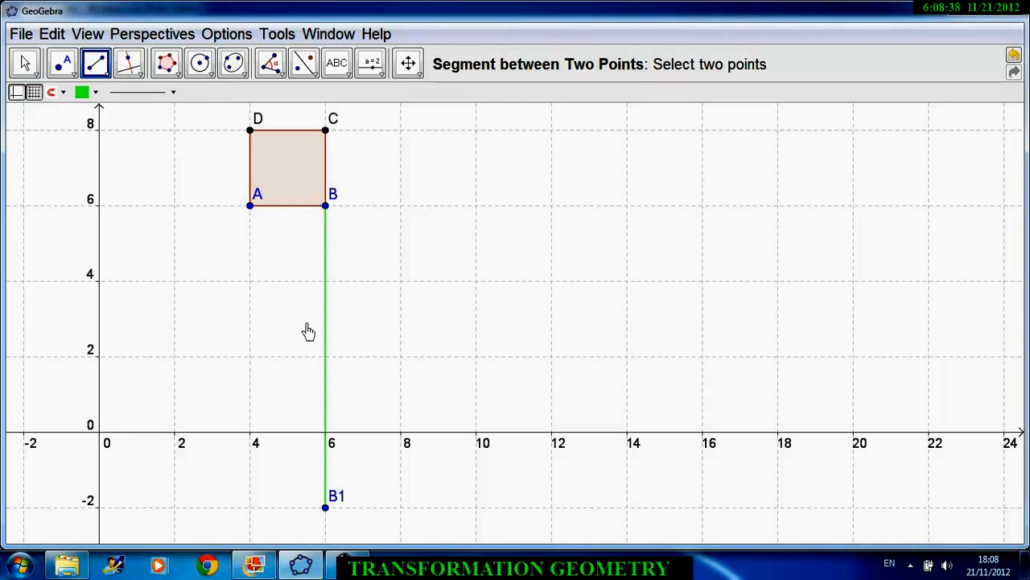
key(Escape)
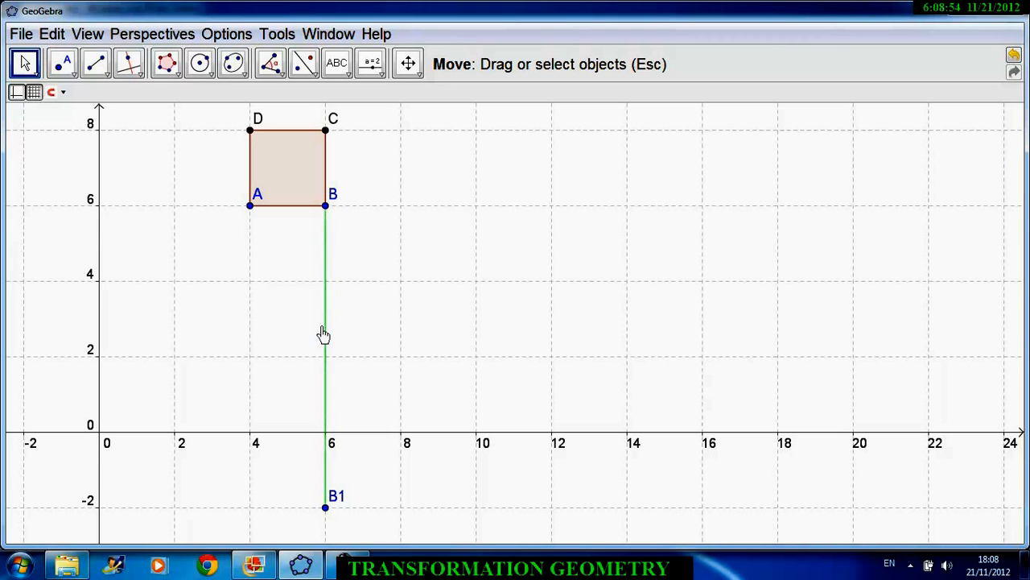
- Construct the midpoint of the segment between B and B1
click(137, 74)
mouse_move(78, 83)
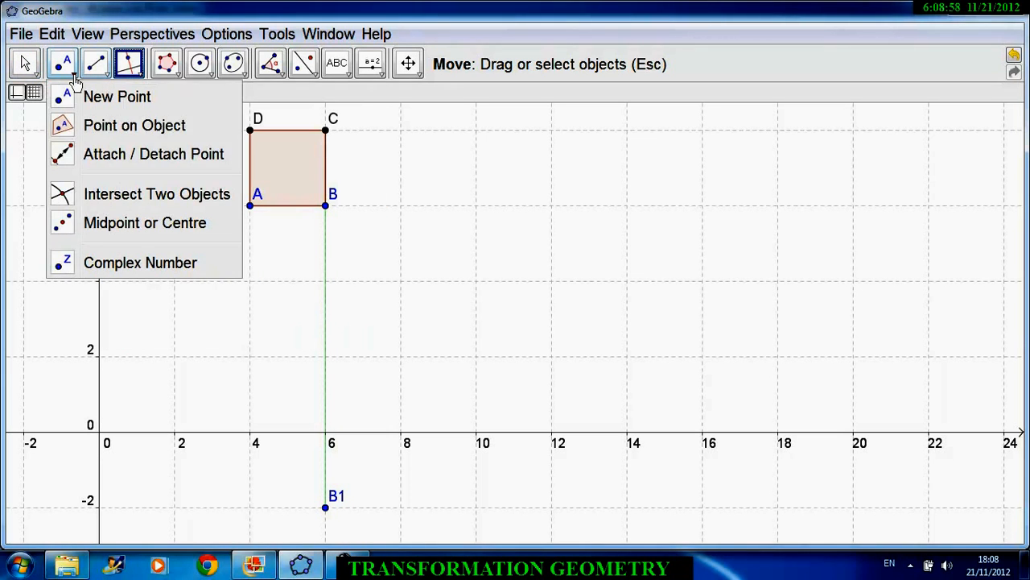
click(64, 66)
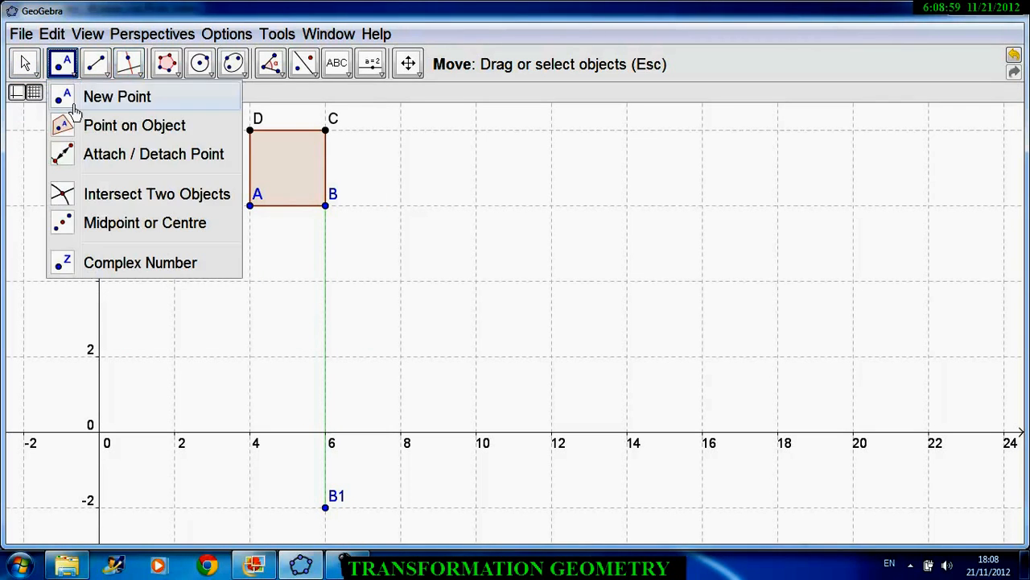
click(65, 225)
click(327, 323)
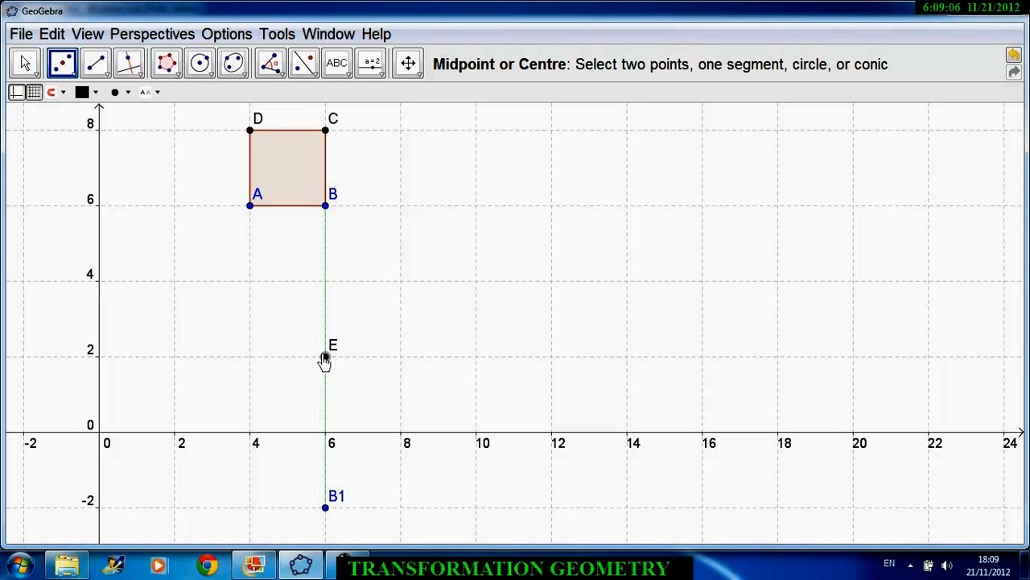
- Reduce the midpoint of the green segment to the smallest point size and hide its label
click(128, 93)
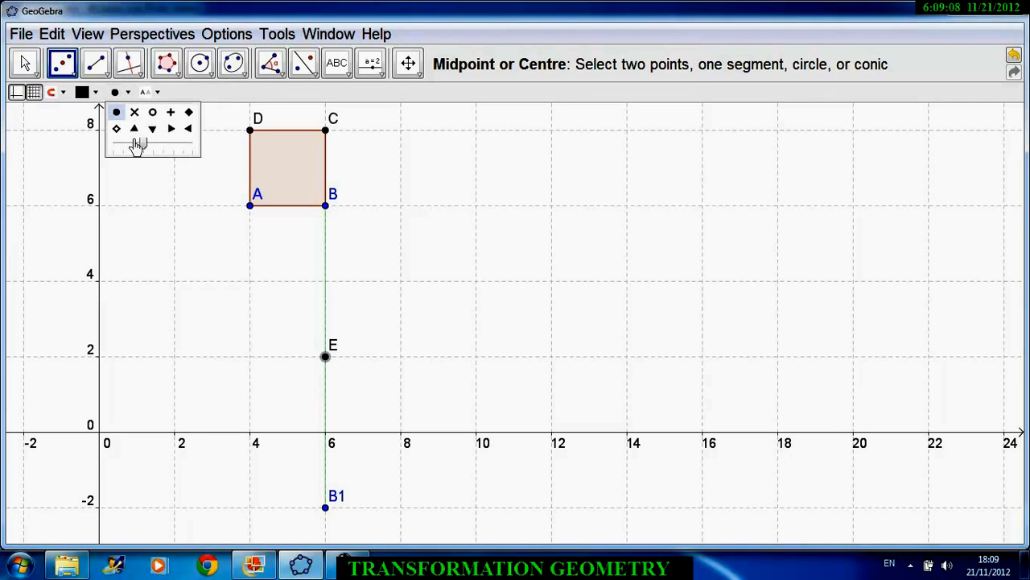
drag(144, 145, 113, 146)
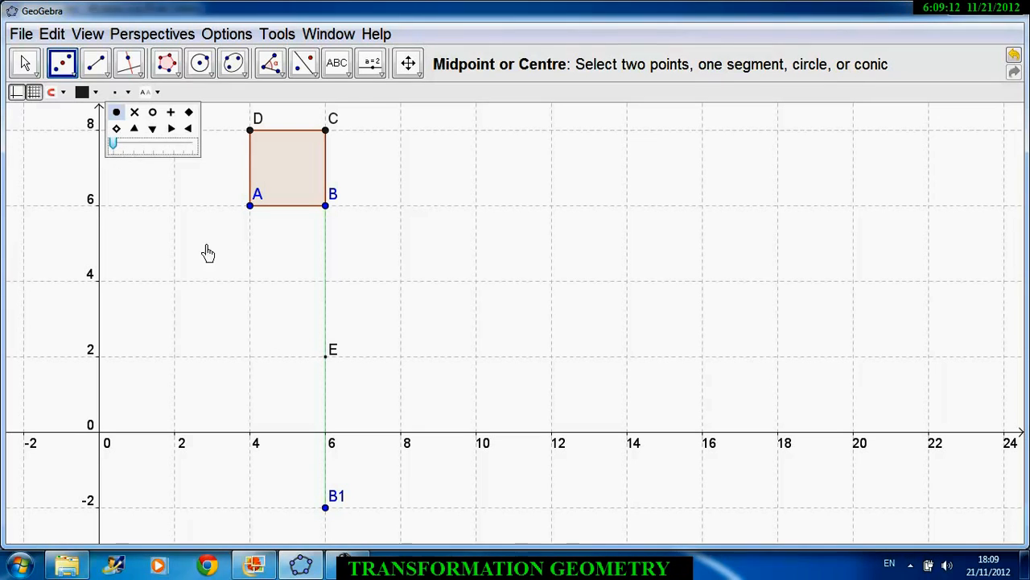
right_click(330, 354)
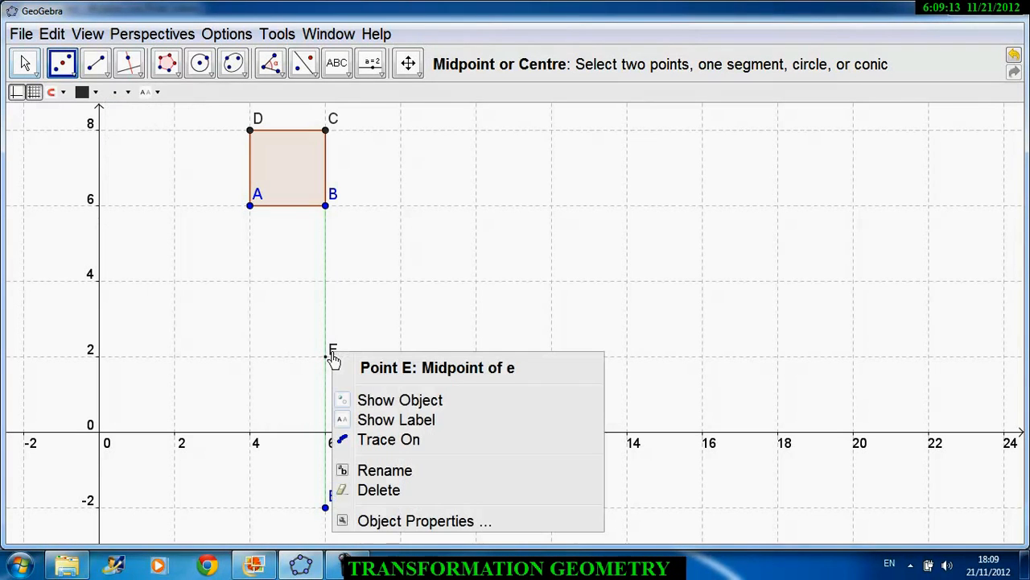
click(366, 419)
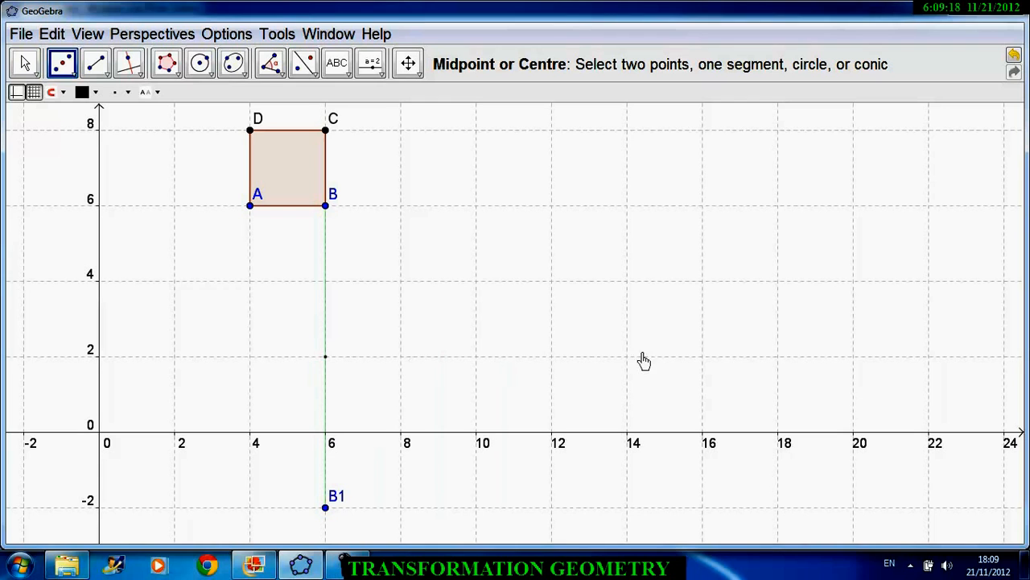
- Construct the perpendicular bisector of the segment between B and B1 as a red dashed line with the thinnest width
click(142, 80)
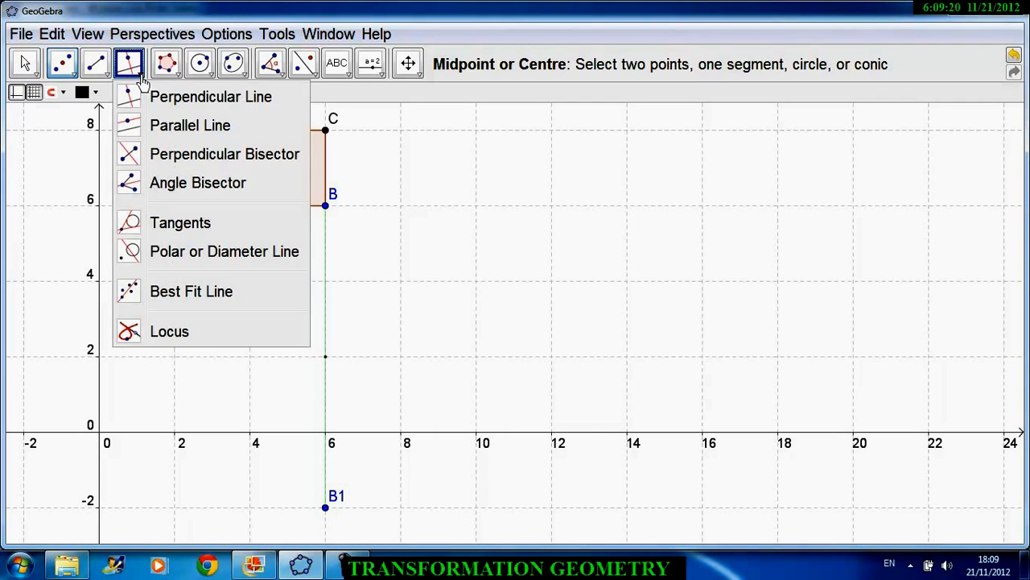
click(131, 161)
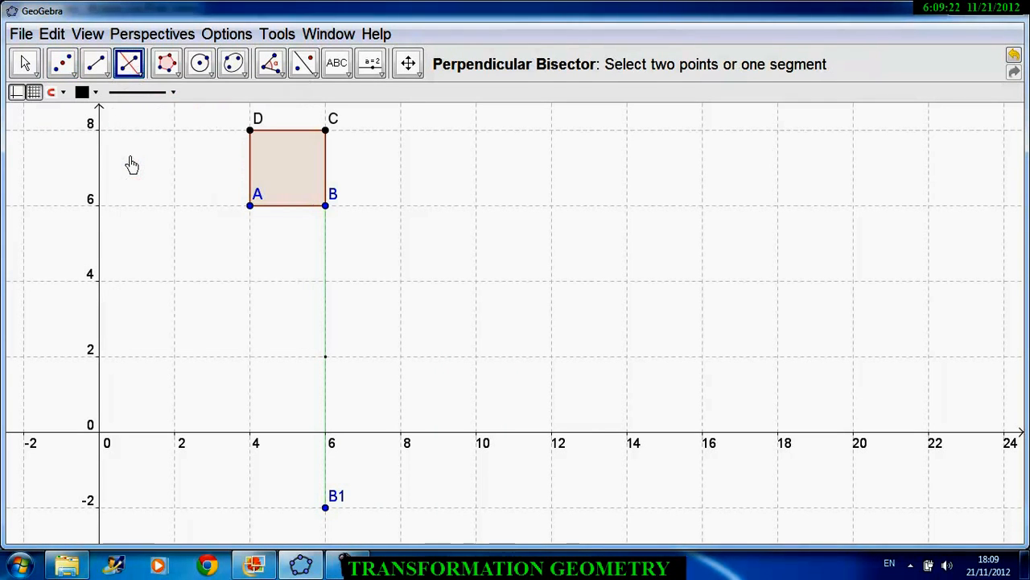
click(173, 100)
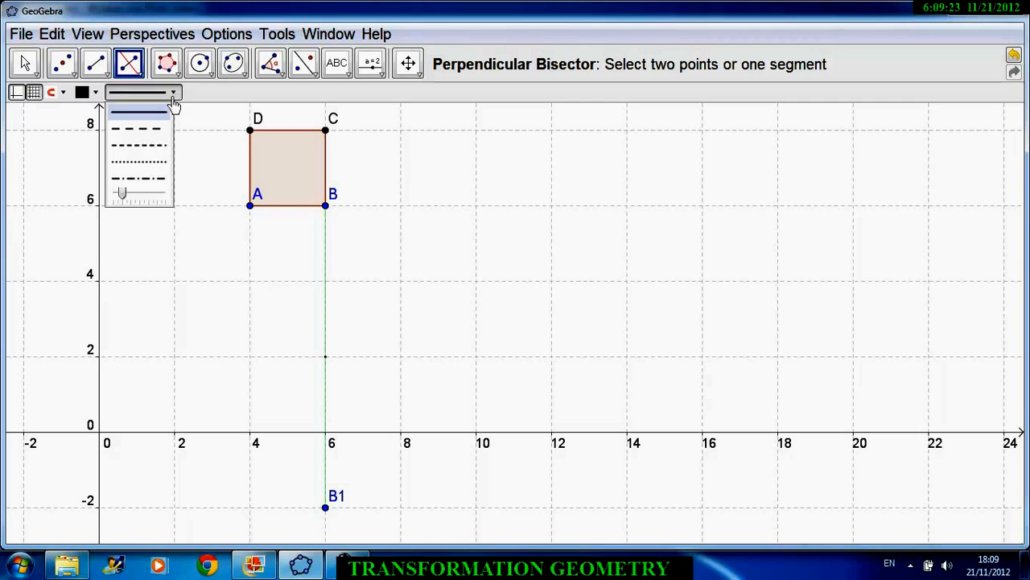
click(148, 131)
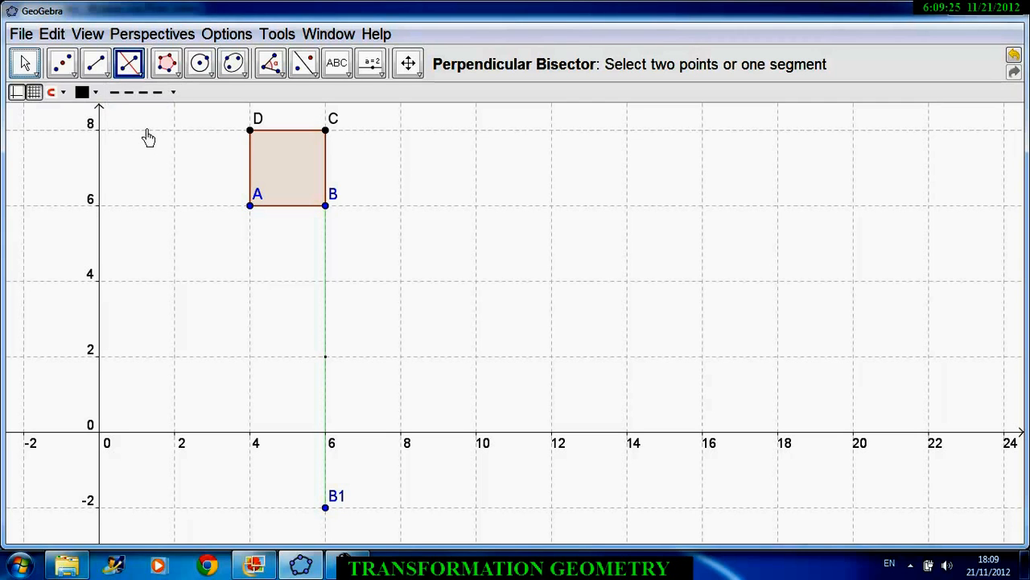
click(87, 92)
click(84, 122)
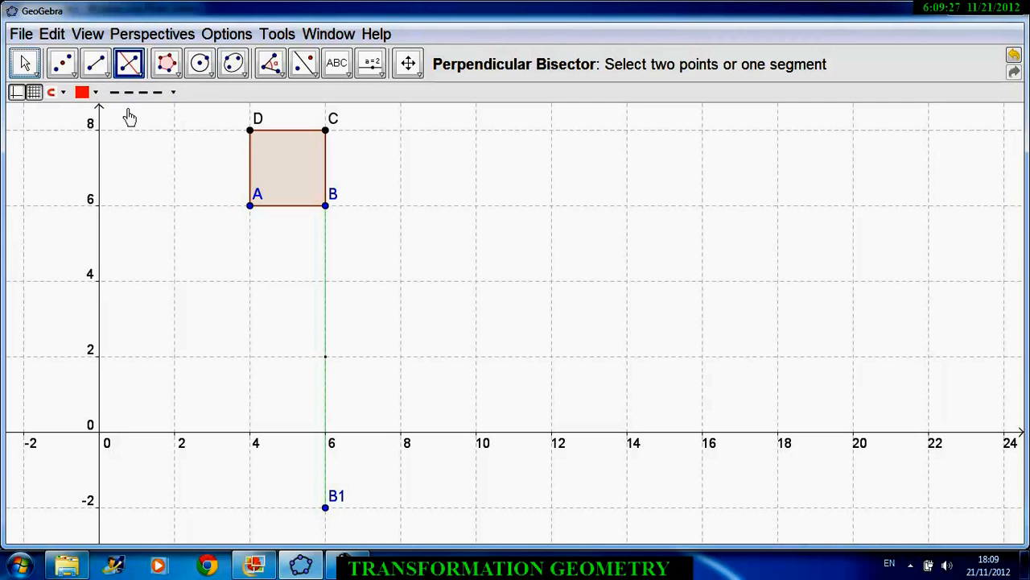
click(172, 93)
drag(115, 198, 112, 198)
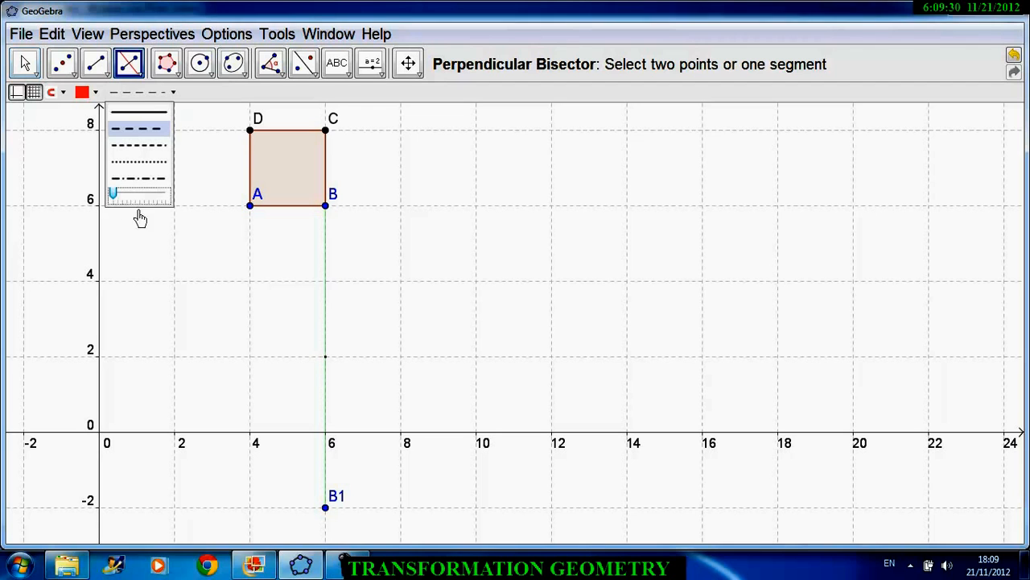
click(326, 359)
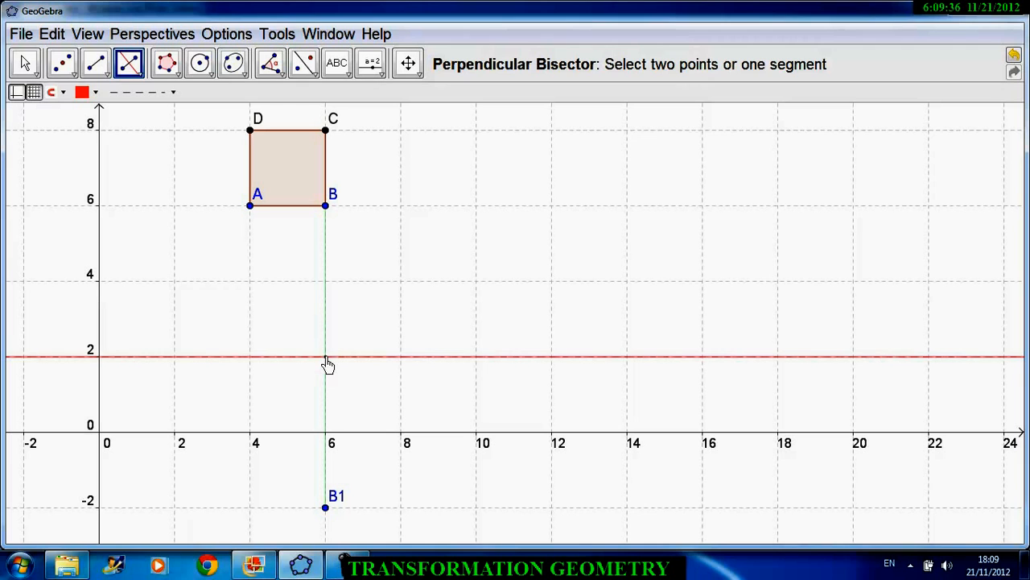
key(Escape)
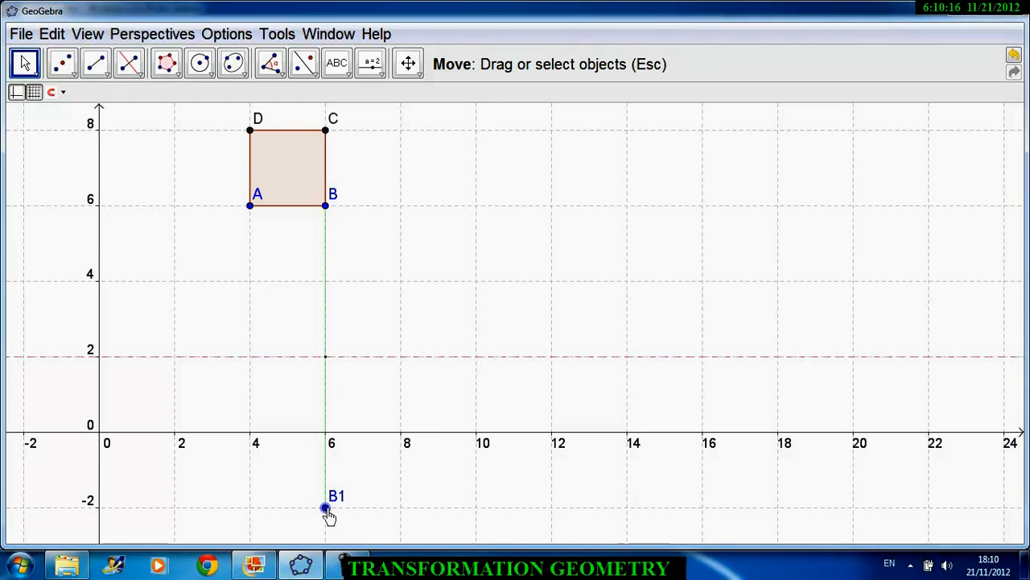
- Construct a 45° anticlockwise angle at vertex B from the midpoint of the green segment and move its label inside the angle marker
click(280, 79)
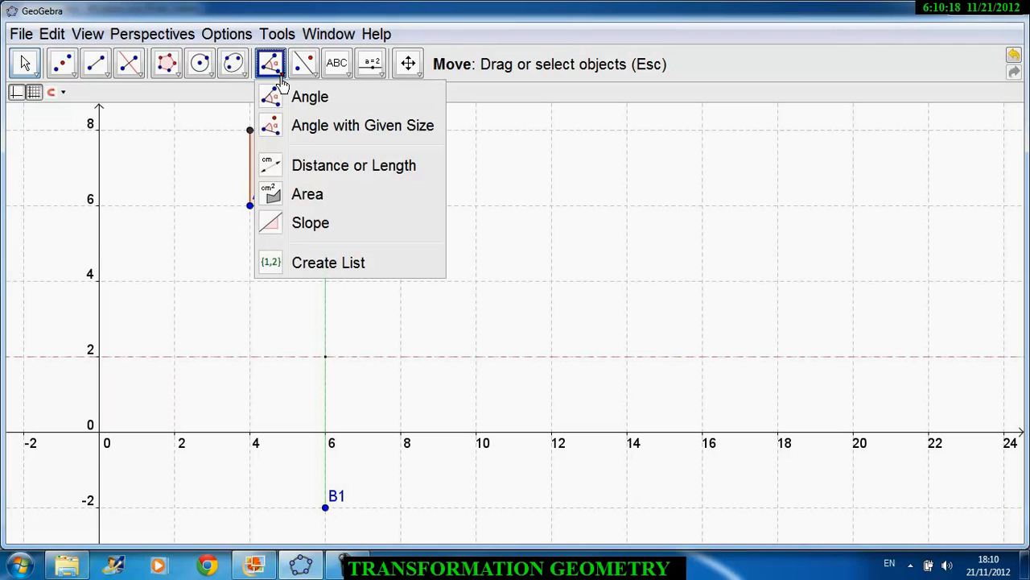
click(274, 130)
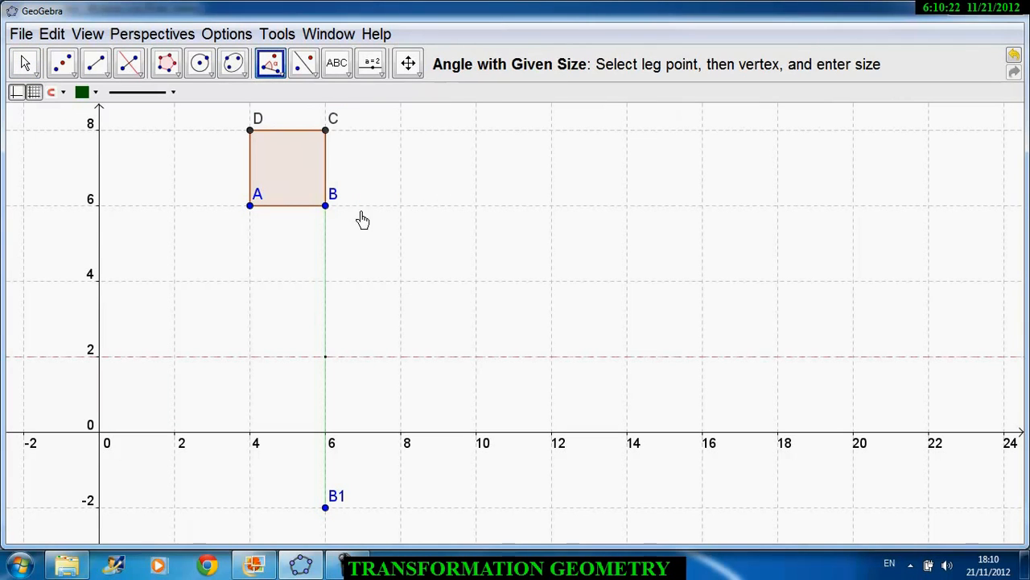
click(325, 357)
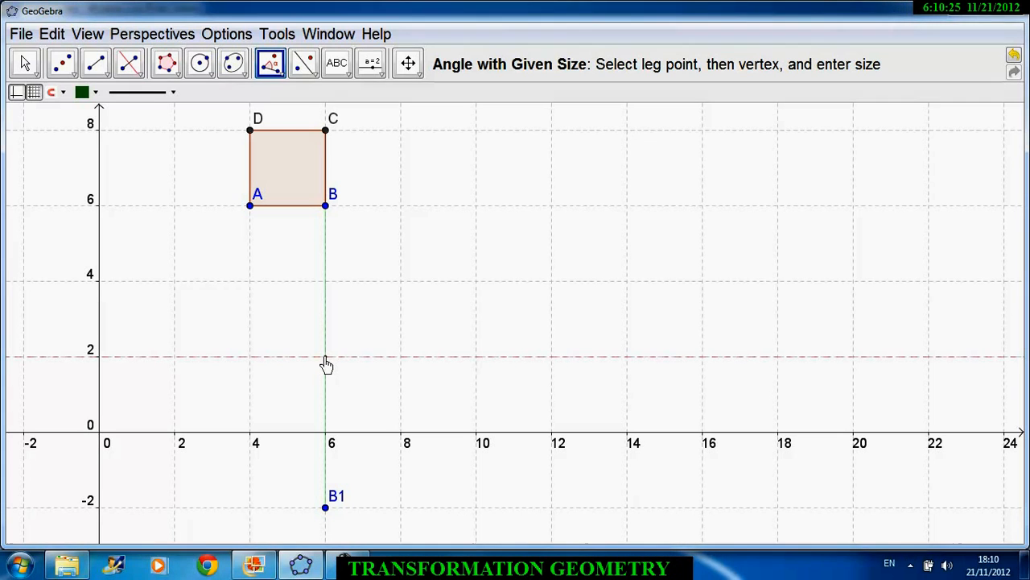
click(326, 207)
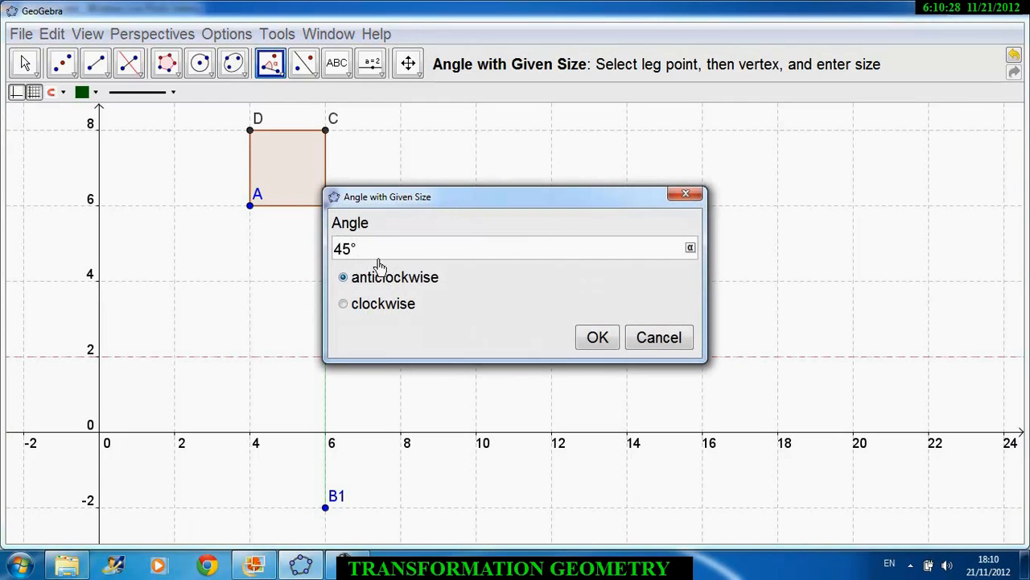
click(596, 339)
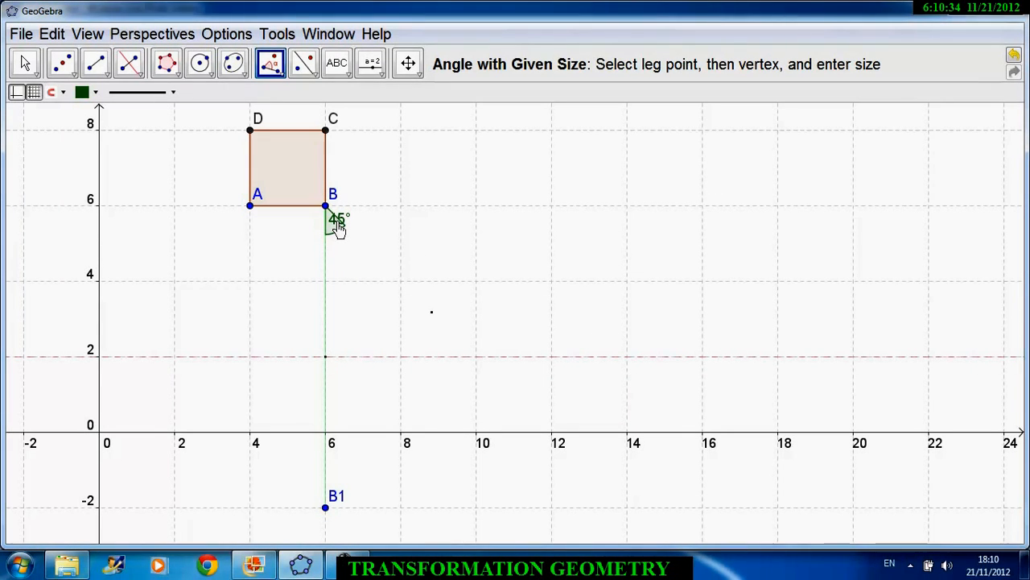
key(Escape)
drag(337, 223, 334, 232)
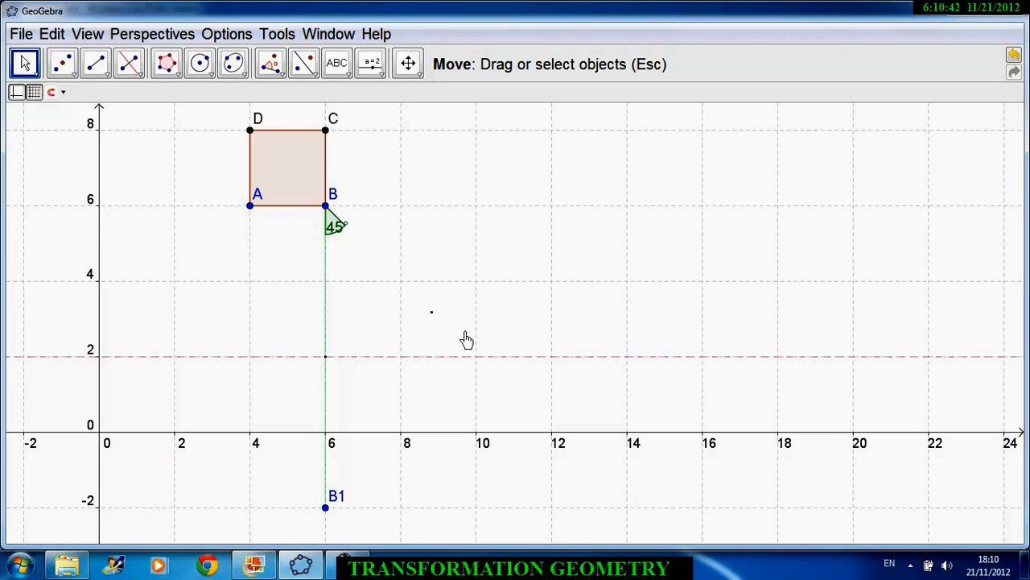
- Draw a green dashed ray from point B through the small point created by the 45° angle
click(105, 76)
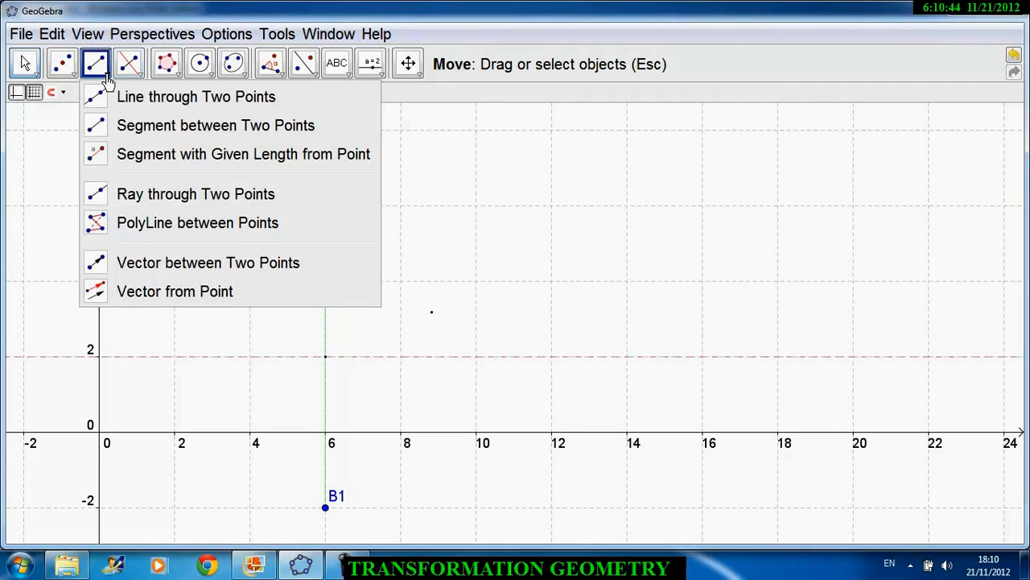
click(97, 197)
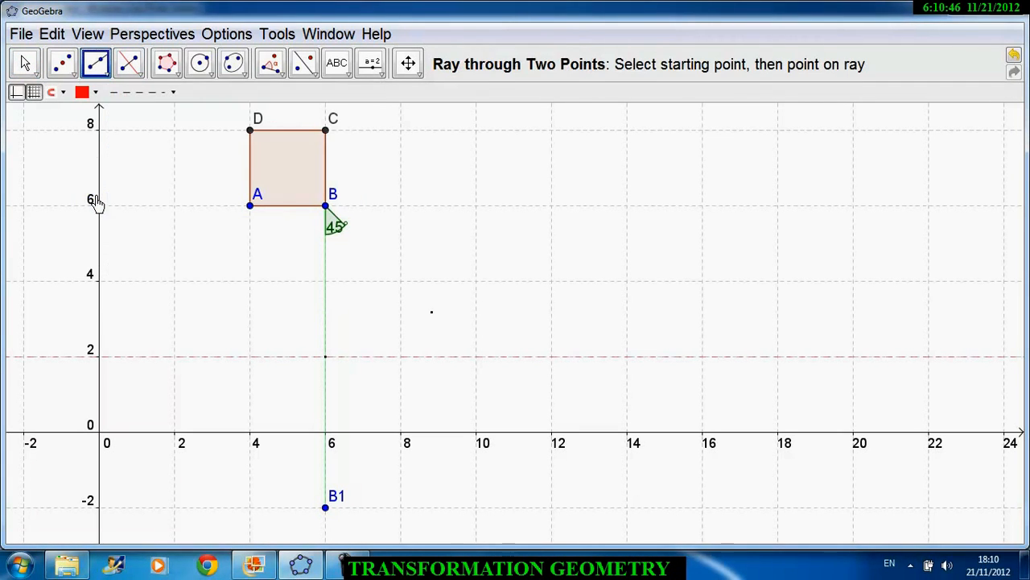
click(95, 95)
click(132, 118)
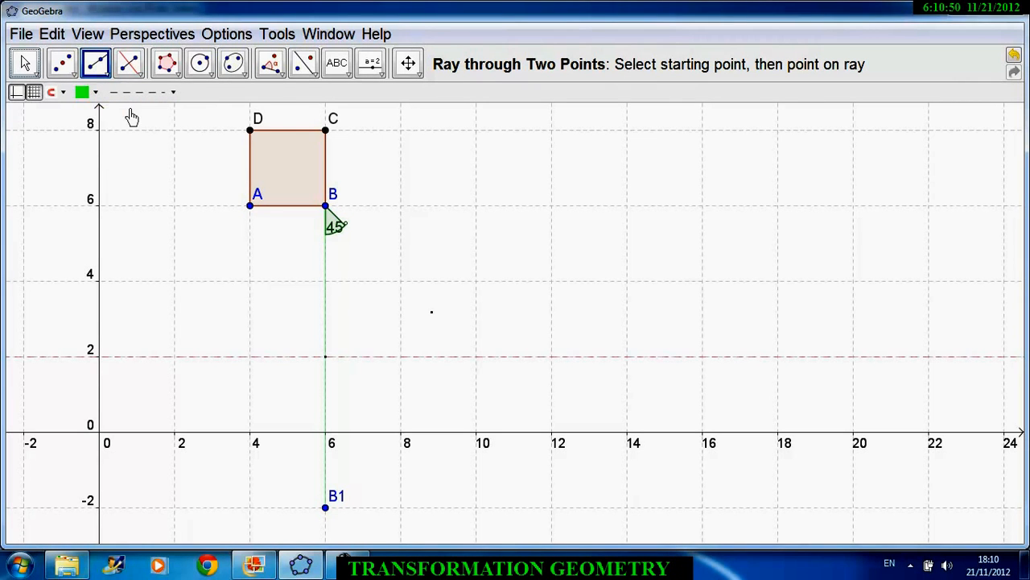
click(325, 206)
click(431, 313)
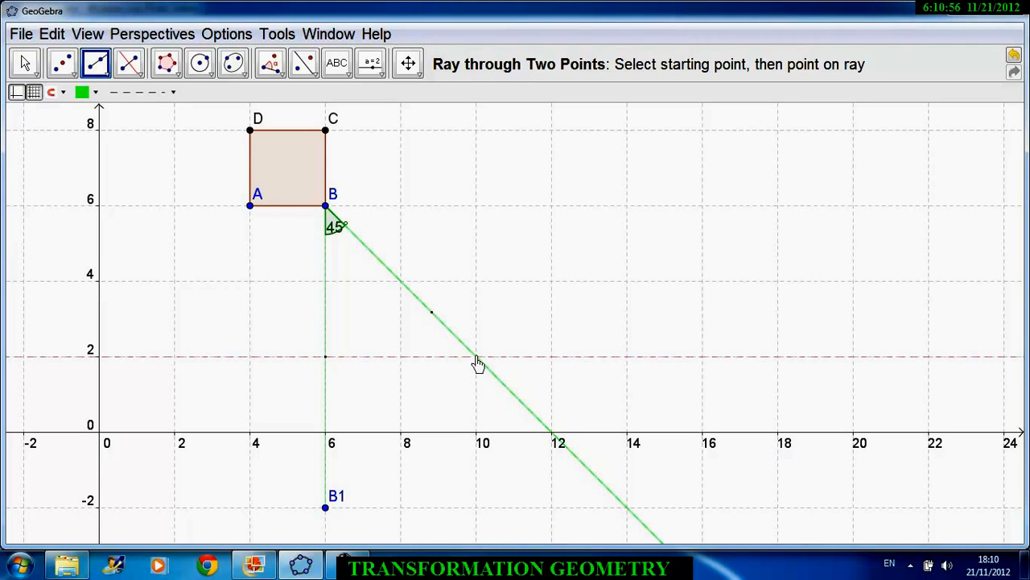
key(Escape)
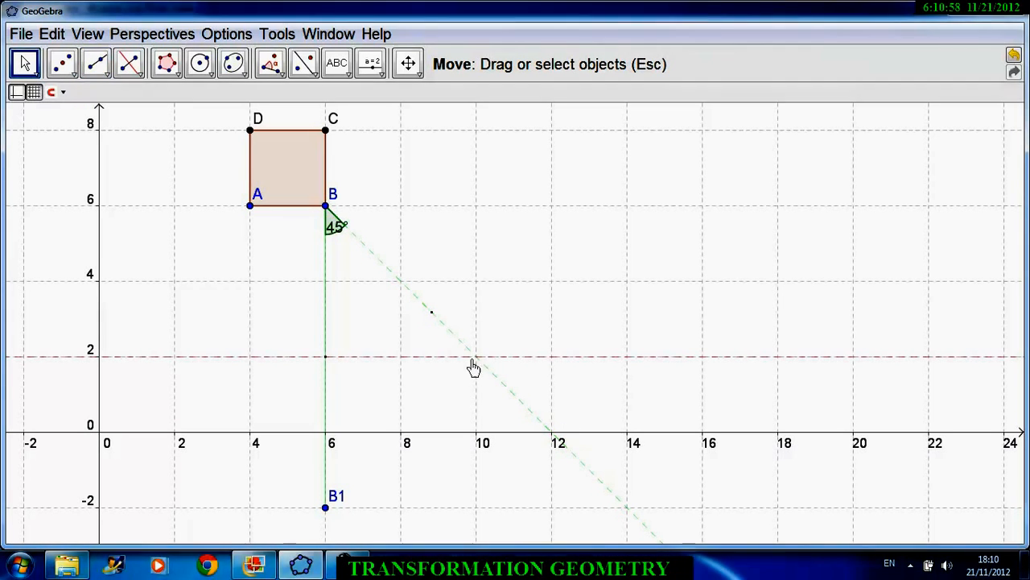
- Place a point at (10, 2) where the dashed ray crosses the perpendicular bisector and enlarge it
scroll(478, 364, up, 3)
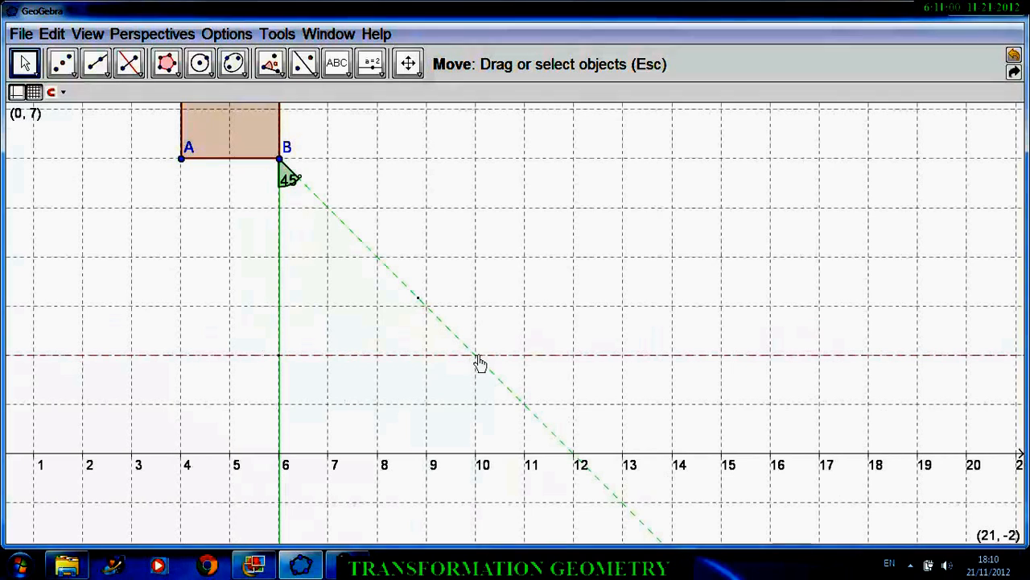
scroll(477, 364, down, 1)
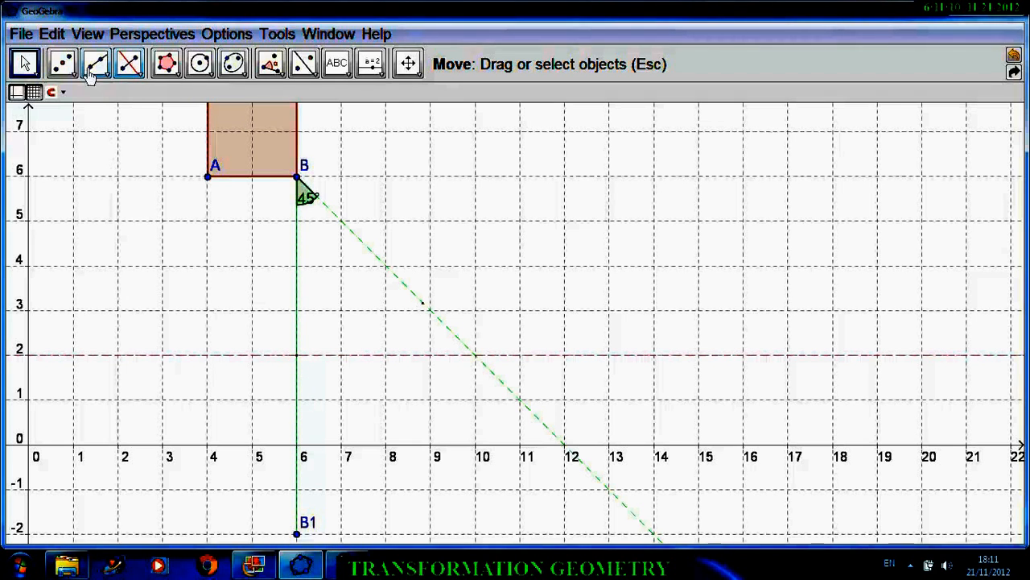
click(64, 68)
click(110, 96)
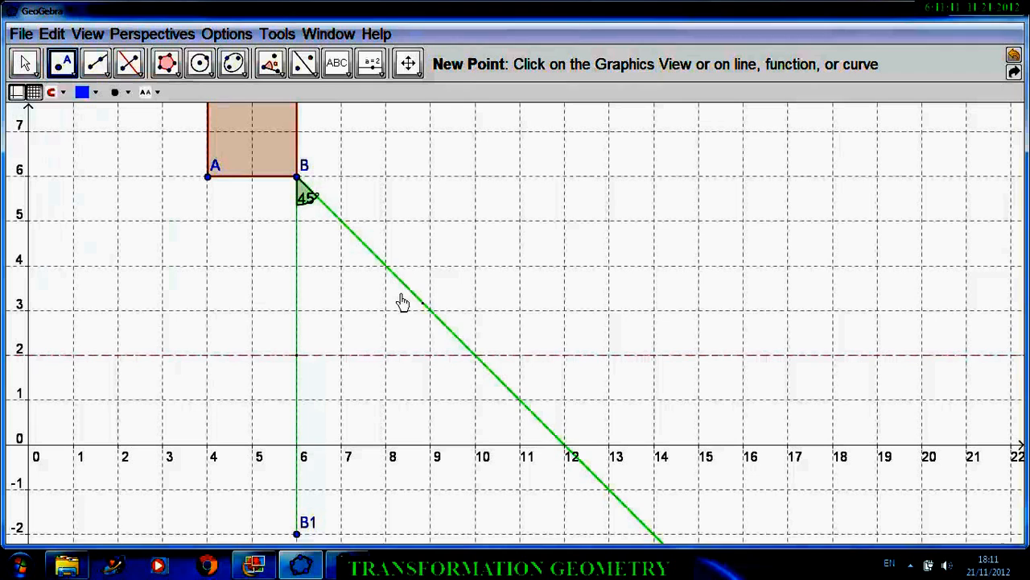
click(477, 361)
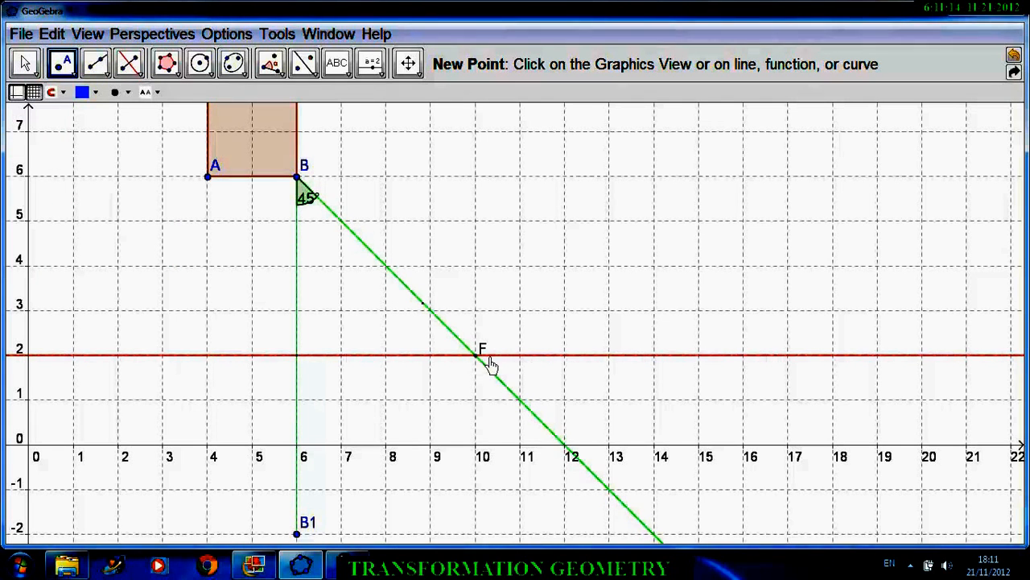
click(121, 91)
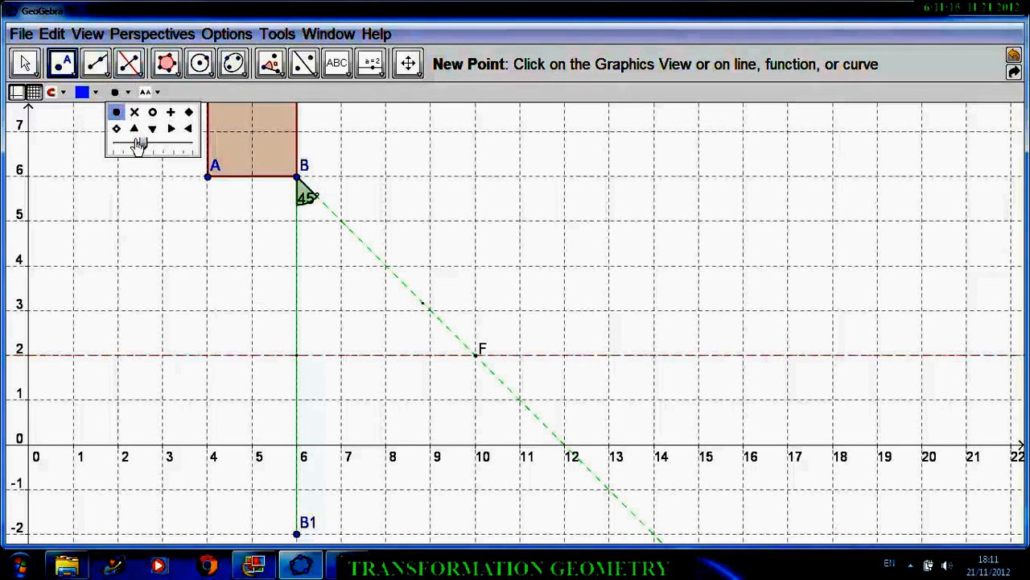
drag(145, 152, 146, 148)
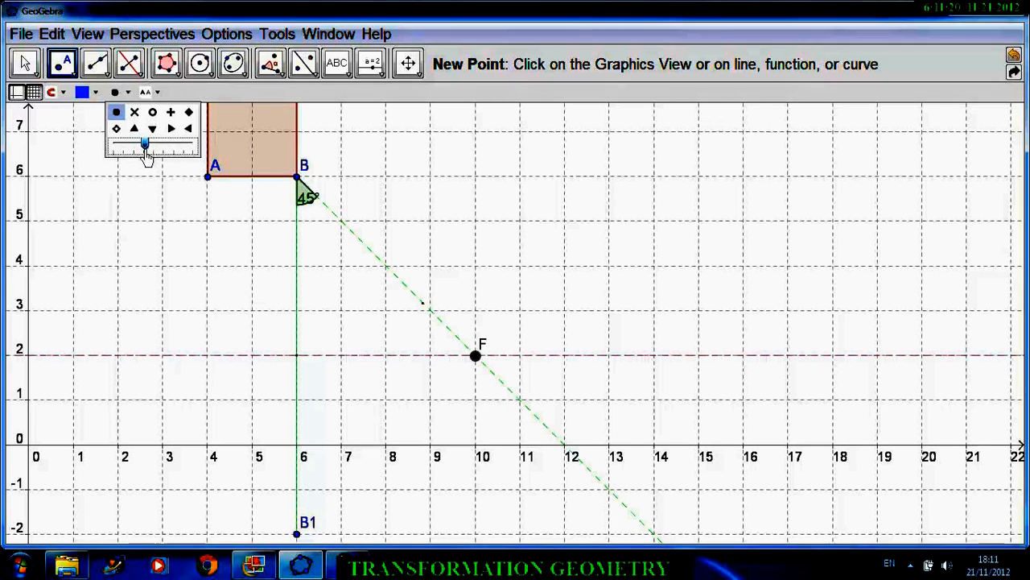
- Rename the intersection point of the ray and the perpendicular bisector as CENTRE
right_click(480, 351)
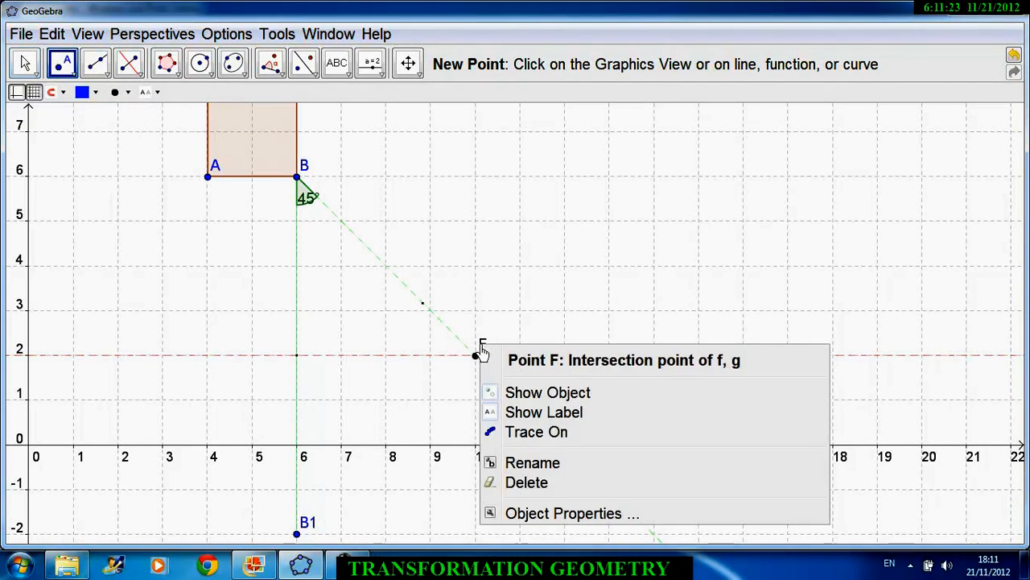
click(531, 465)
text(CENTRE)
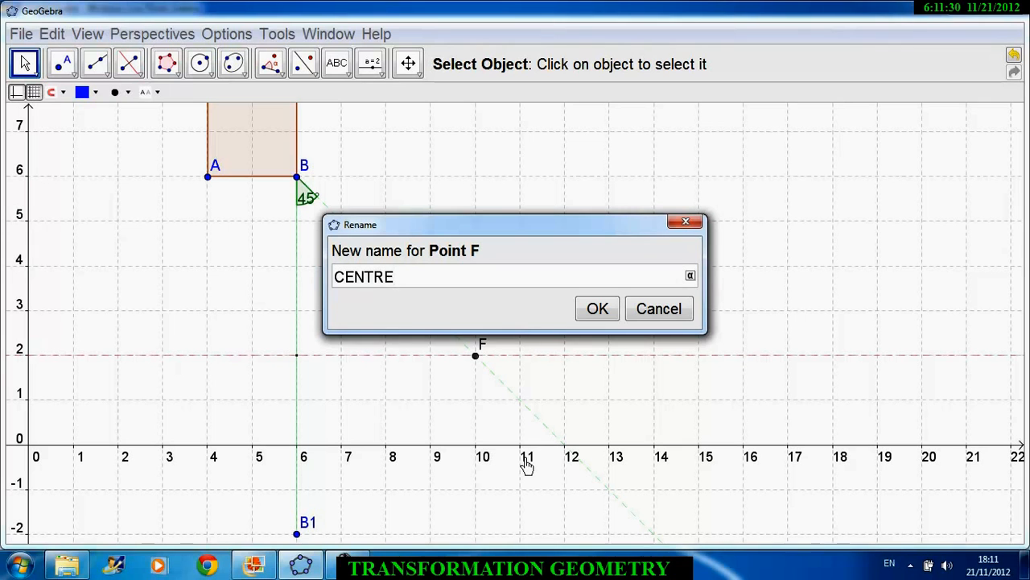
key(Return)
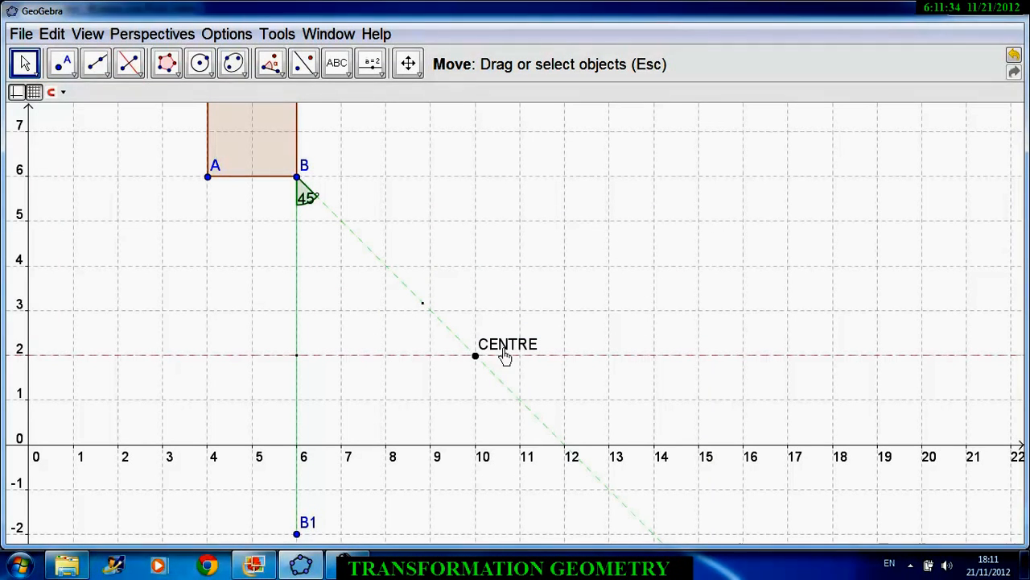
- Draw thin green segments connecting CENTRE to B1 and to B
click(107, 81)
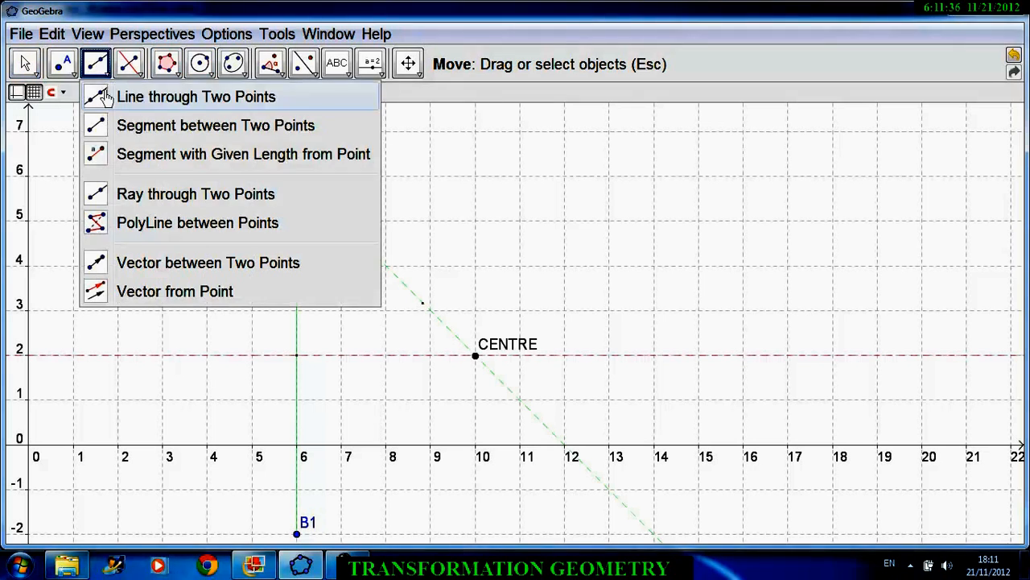
click(93, 128)
click(477, 358)
click(297, 534)
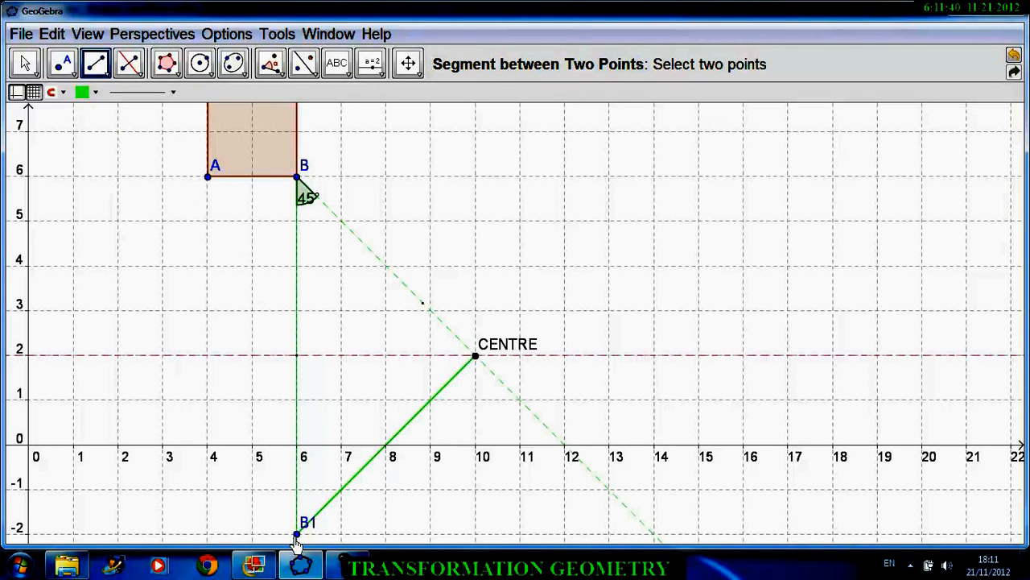
click(297, 178)
click(476, 357)
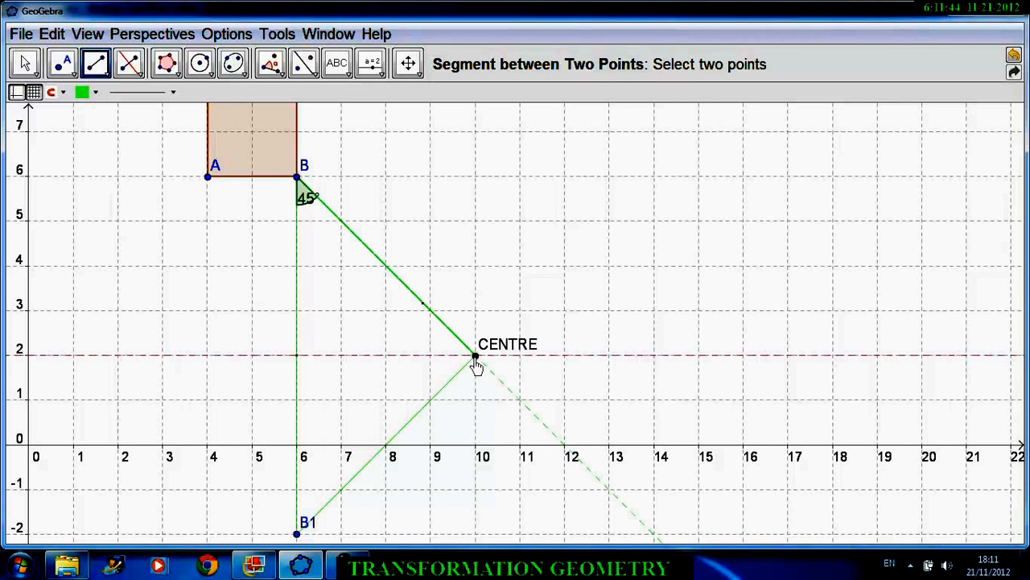
click(475, 357)
click(296, 538)
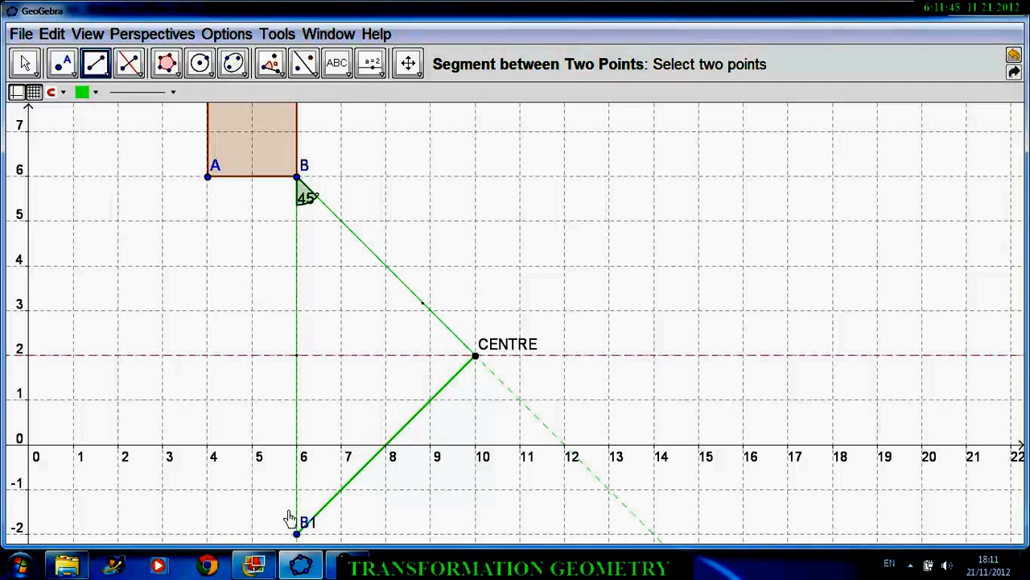
key(Escape)
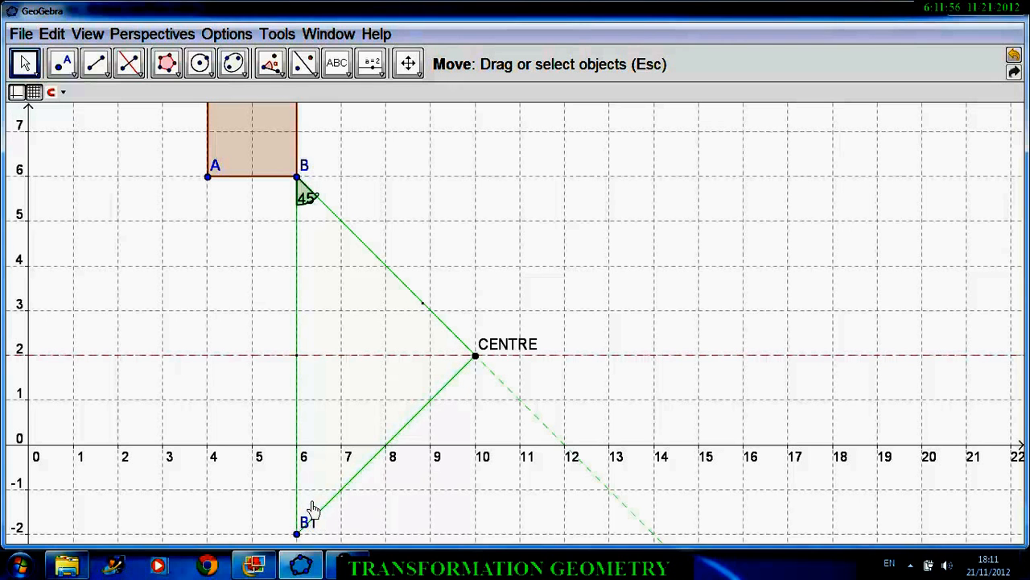
- Fix the point CENTRE in place through its object properties
right_click(477, 364)
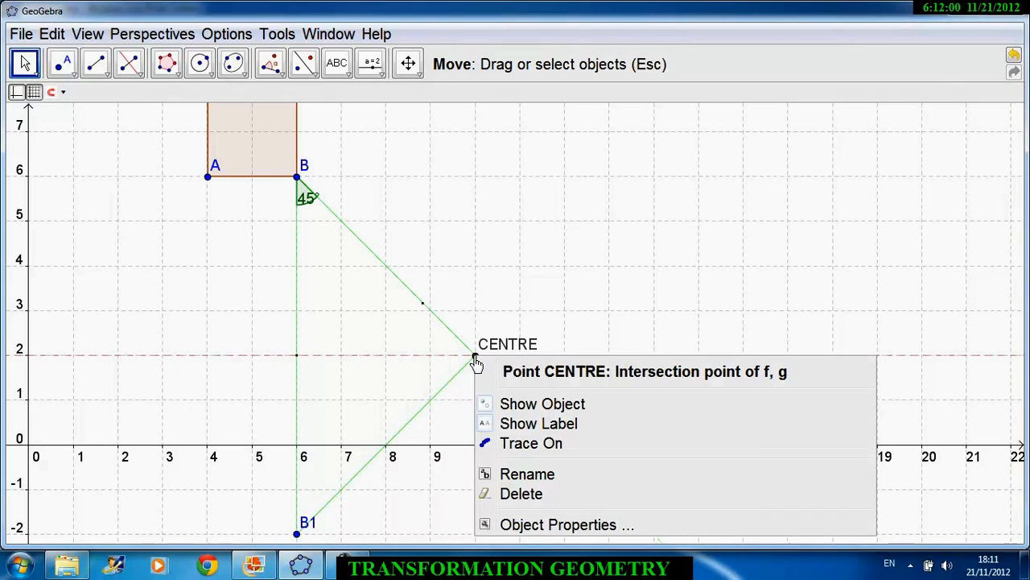
click(517, 526)
click(372, 361)
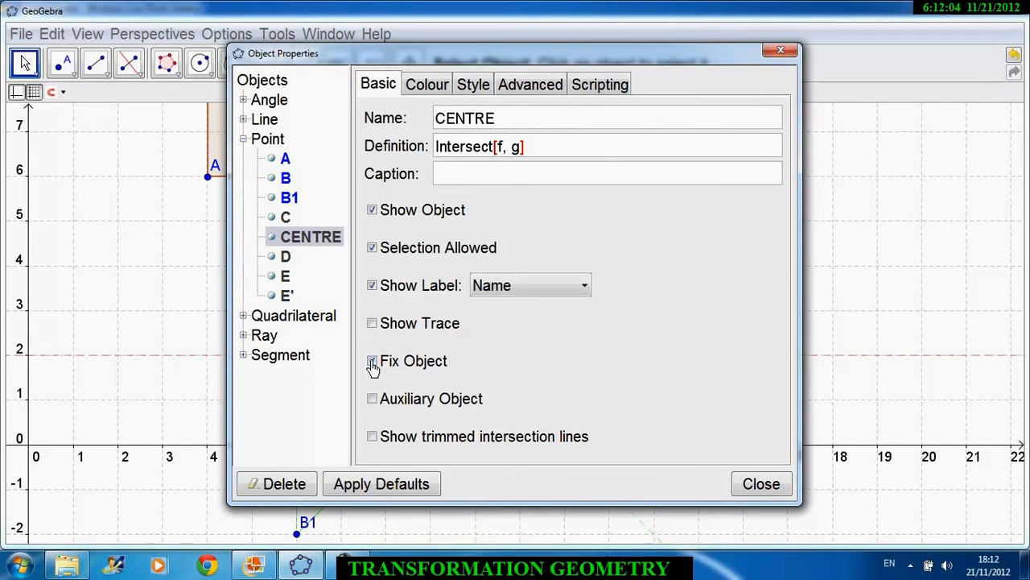
click(762, 484)
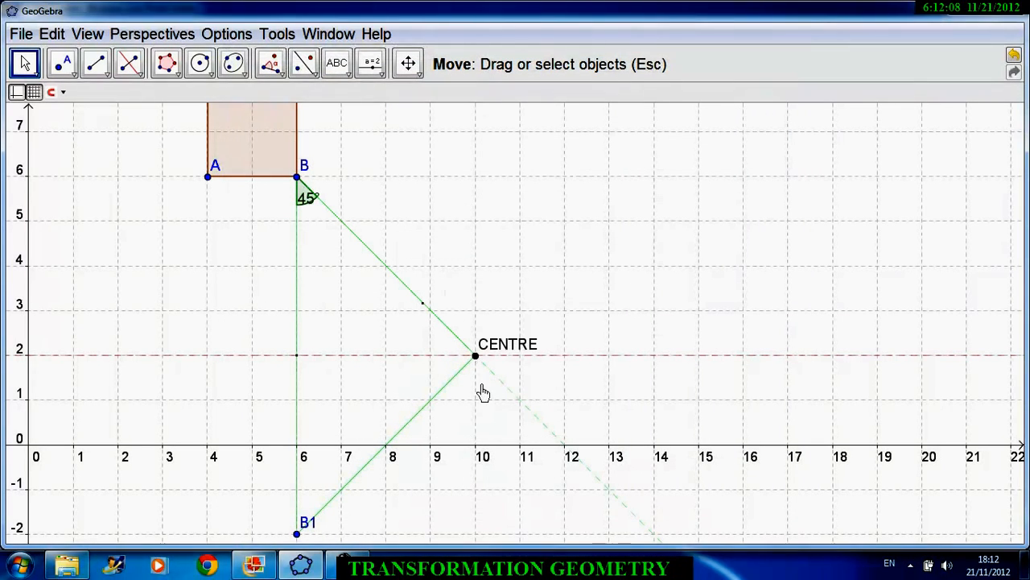
- Mark the angle at B1 between the segments to CENTRE and to B, and move the B1 label clear of the angle marker
click(272, 68)
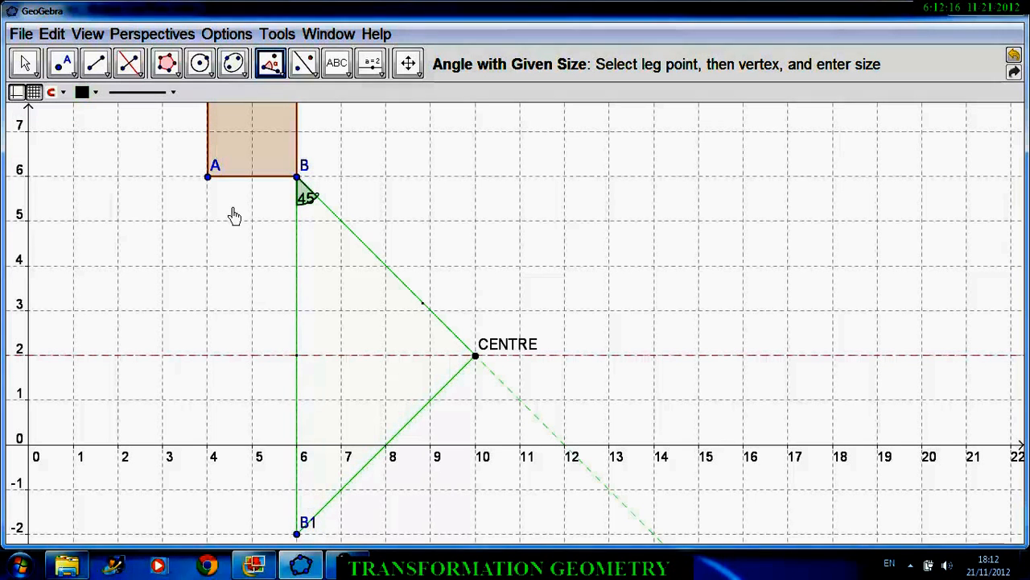
click(283, 77)
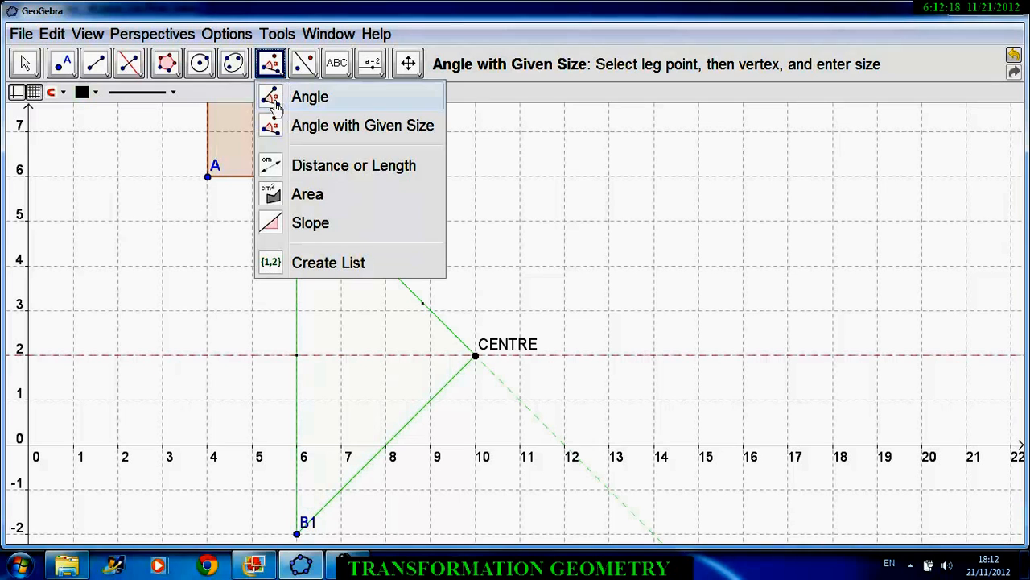
click(305, 97)
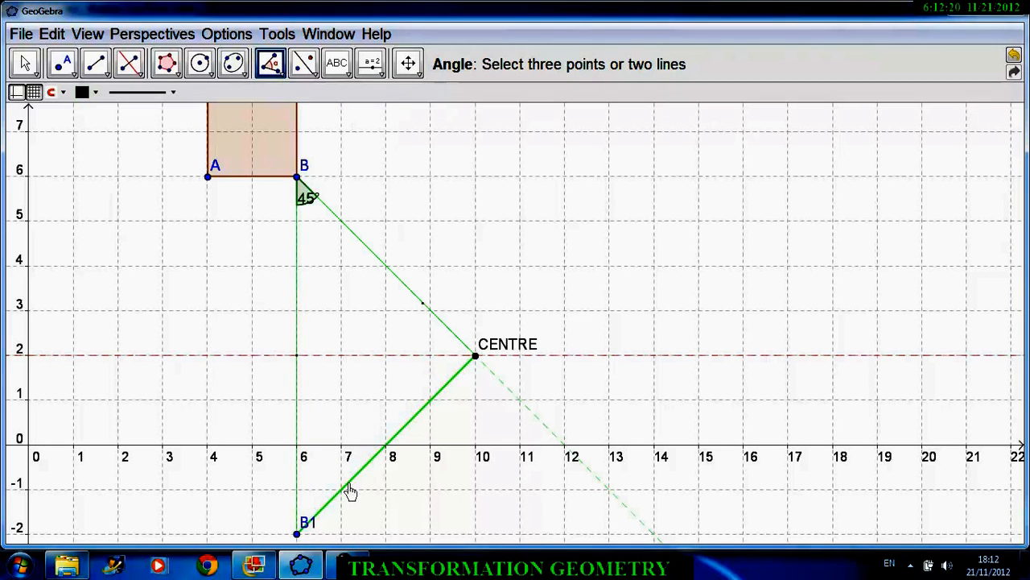
click(298, 480)
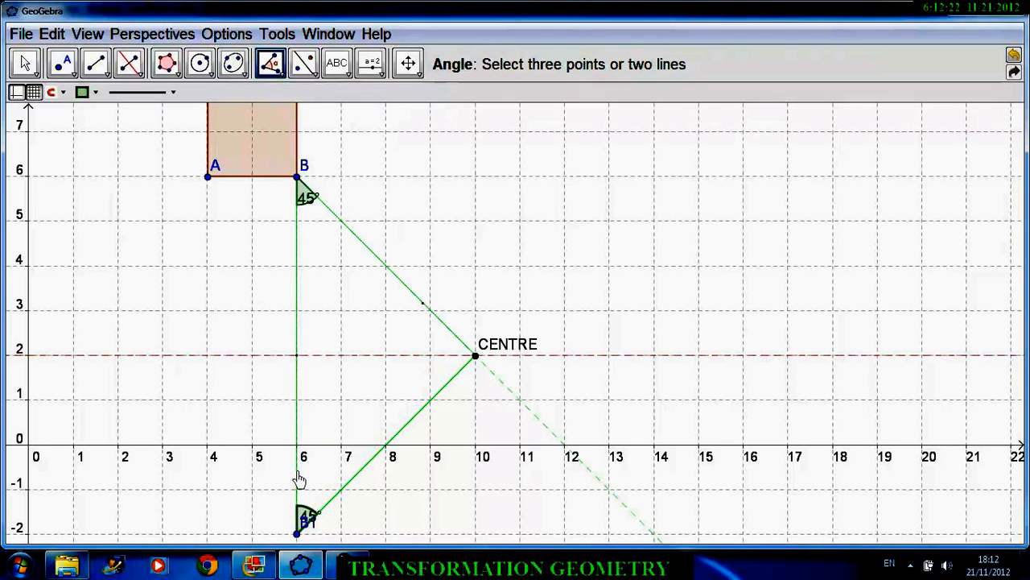
key(Escape)
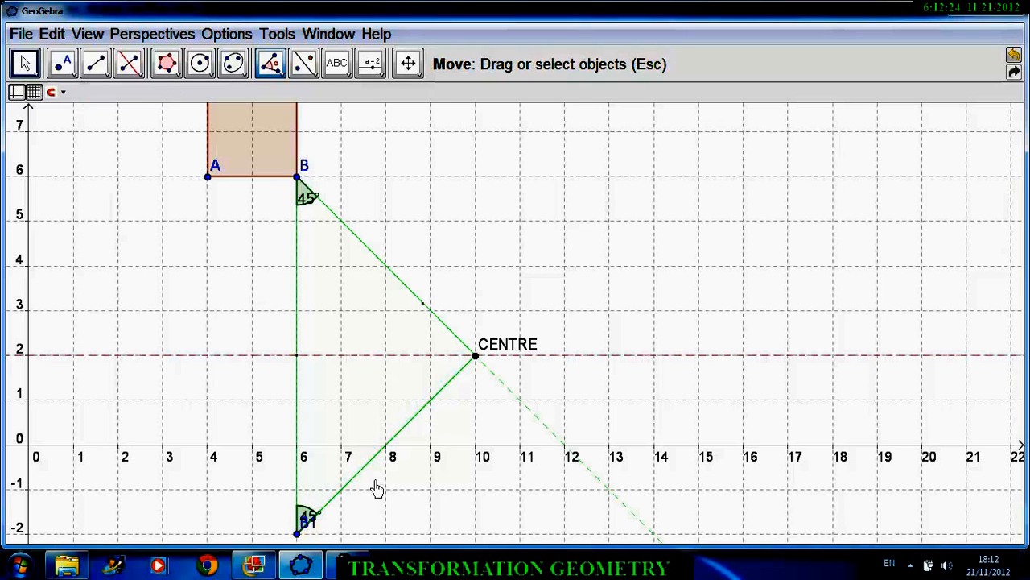
drag(308, 521, 317, 541)
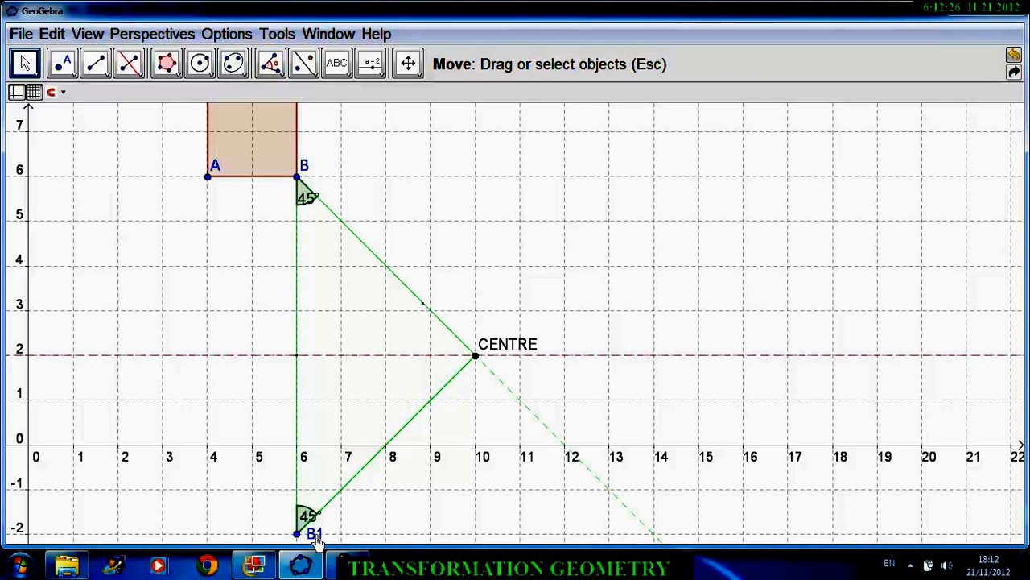
- Mark the angle at CENTRE between the segments leading to B and B1
scroll(317, 540, down, 3)
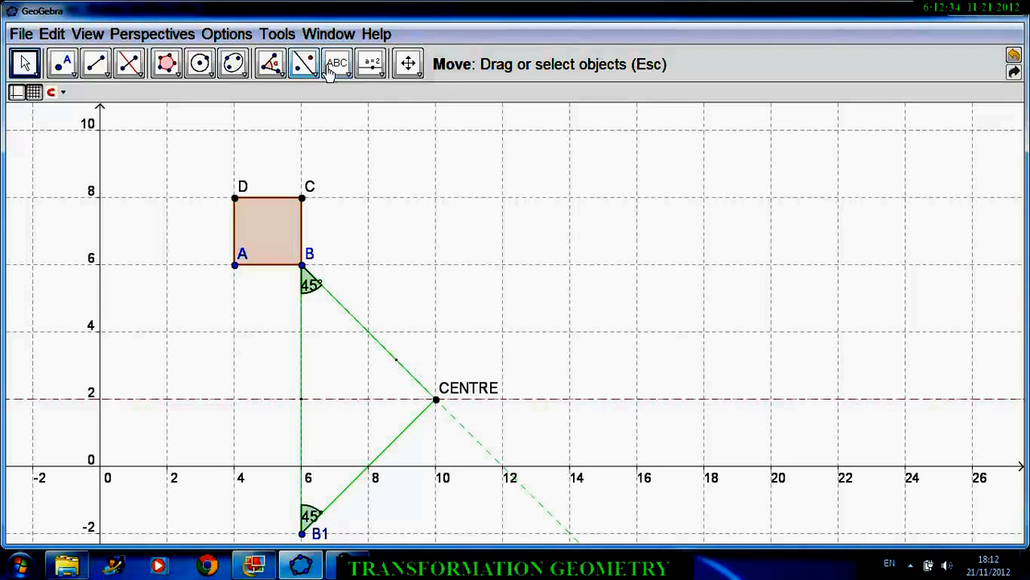
click(272, 69)
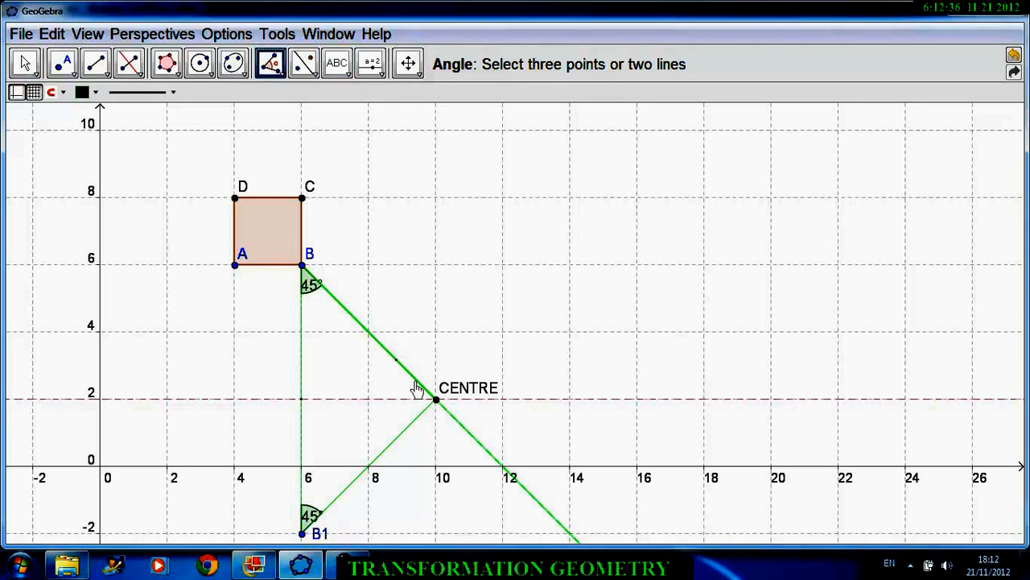
click(418, 427)
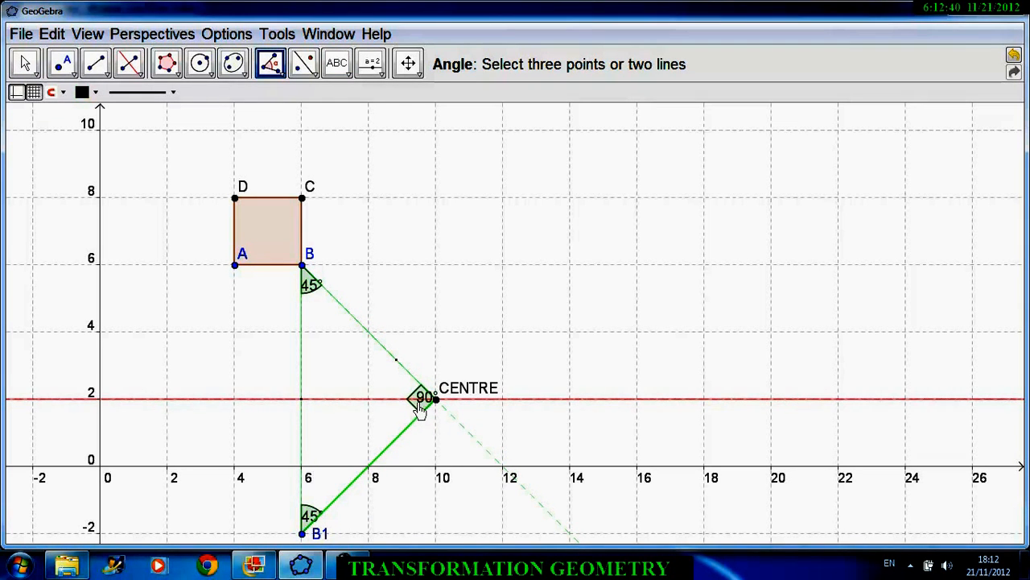
key(Escape)
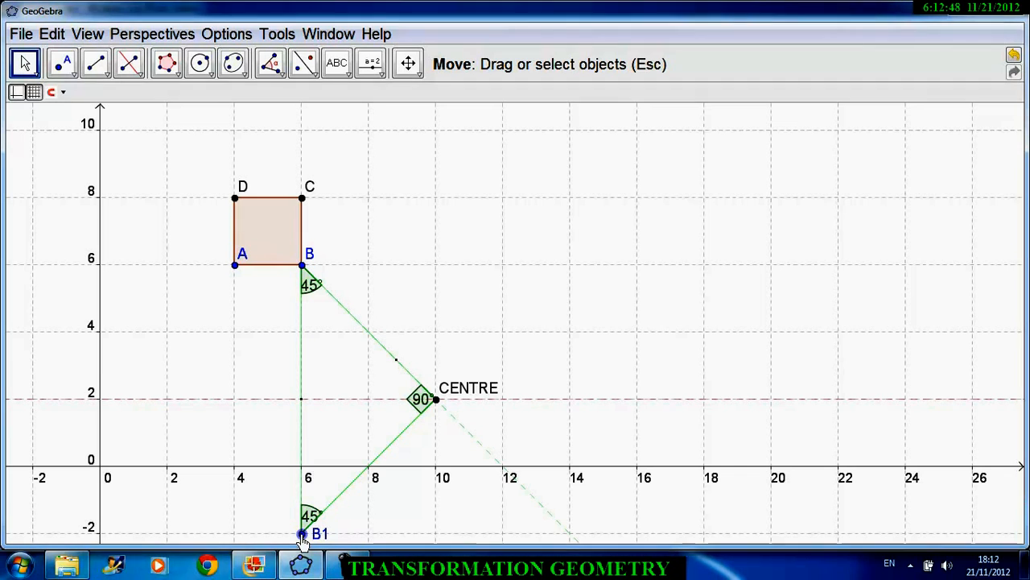
- Draw a magenta dashed circular arc centred on CENTRE from B to B1
click(208, 78)
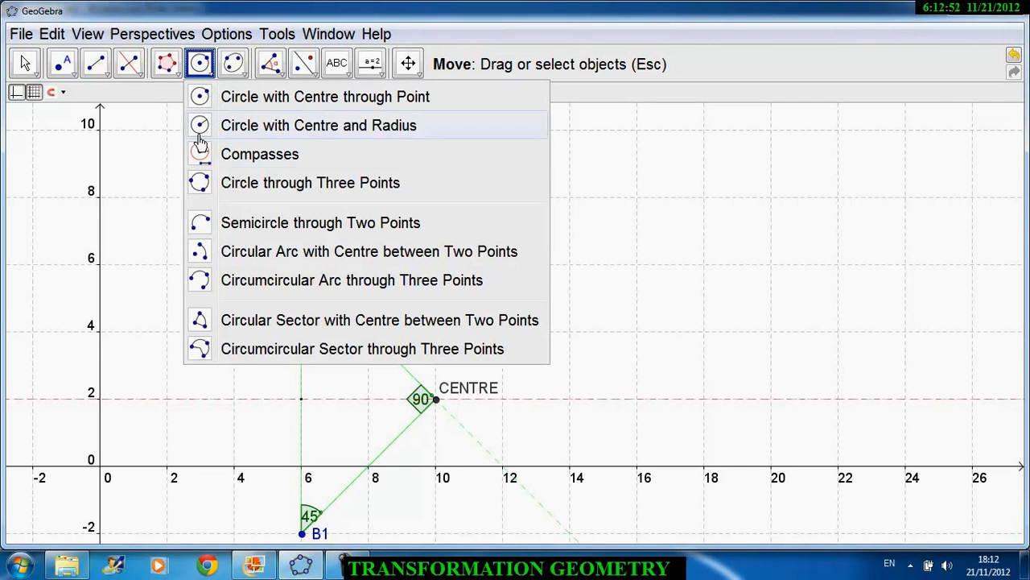
click(201, 260)
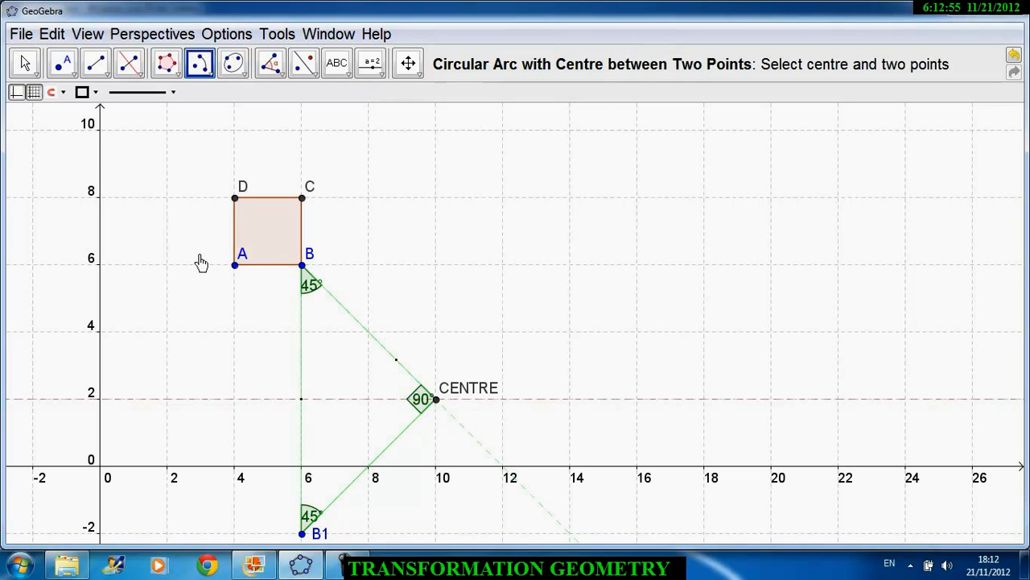
click(94, 93)
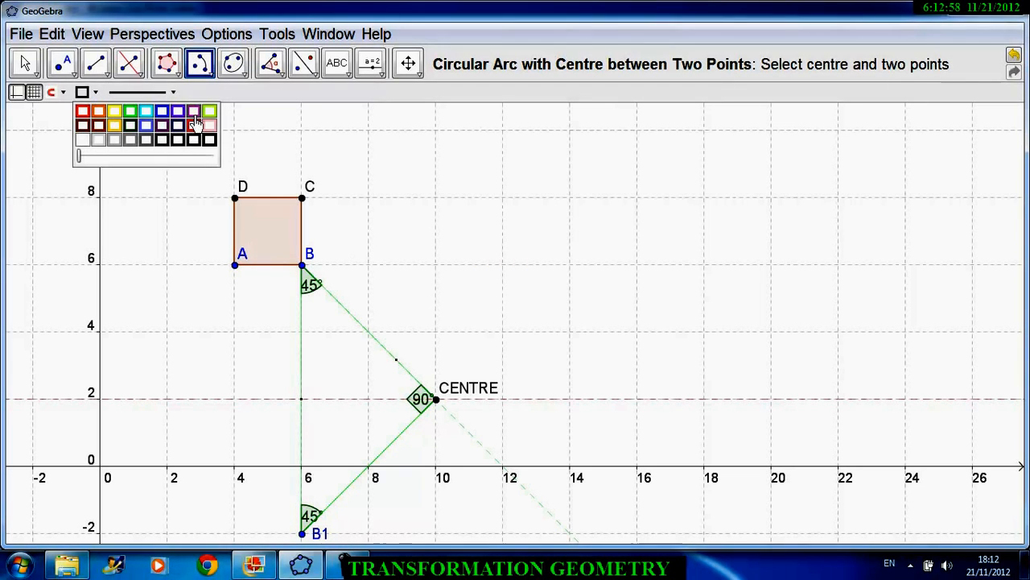
click(197, 122)
click(166, 92)
click(153, 129)
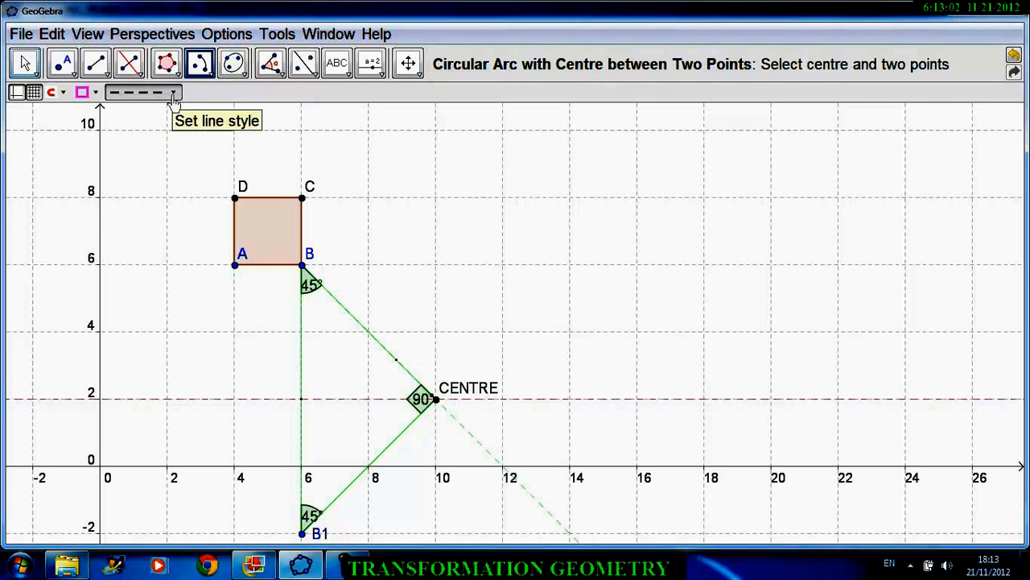
click(436, 400)
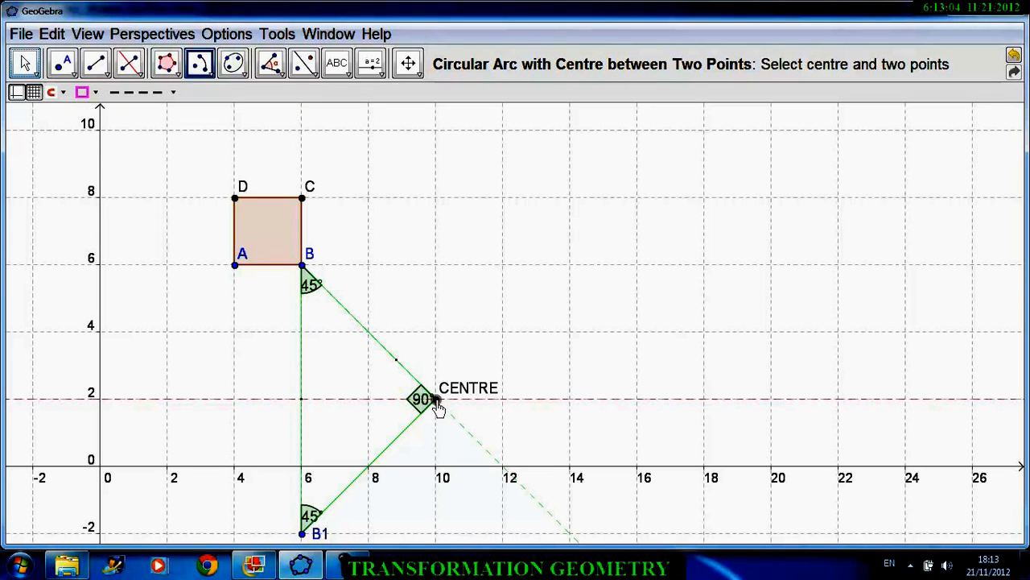
click(303, 268)
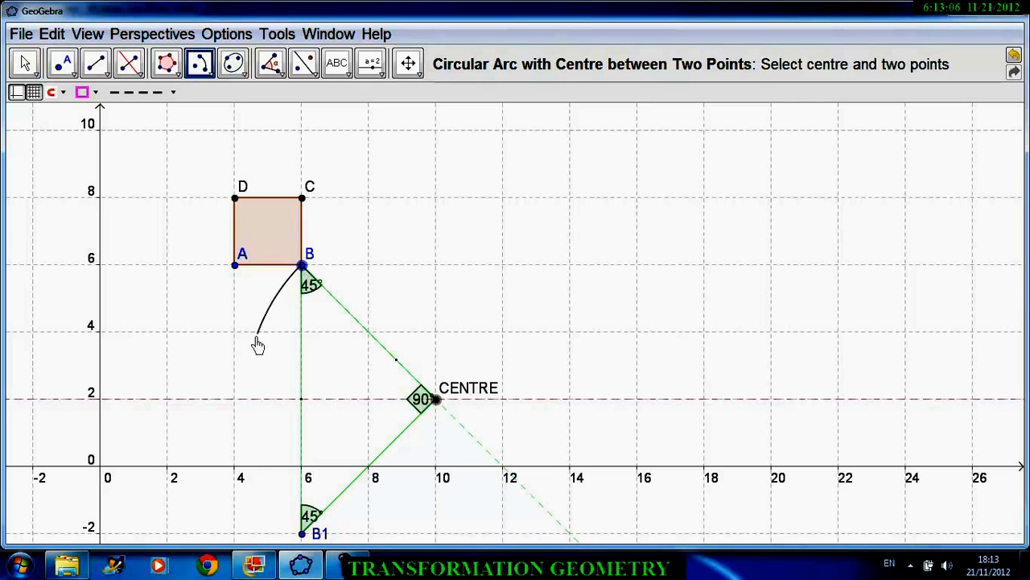
click(303, 535)
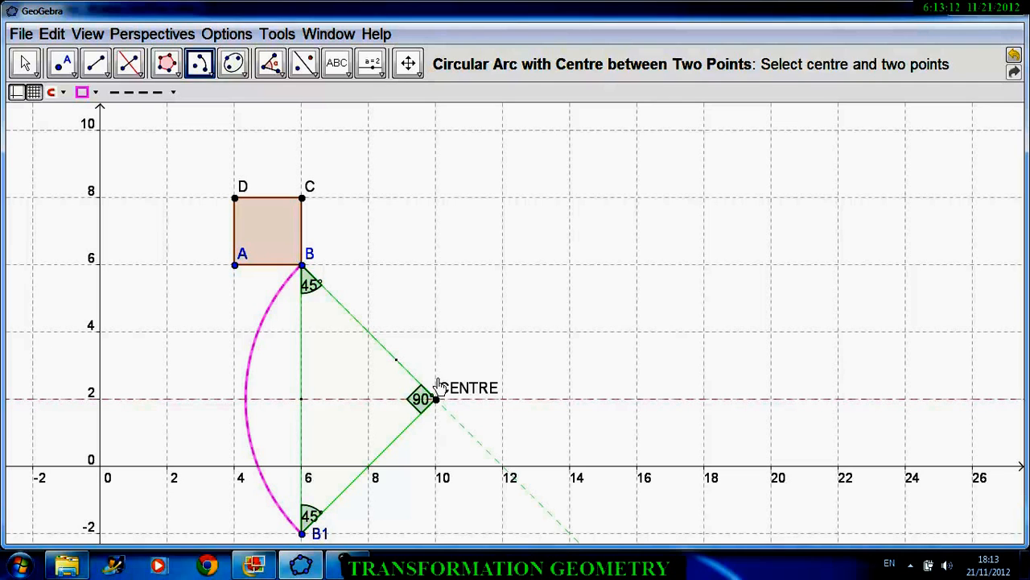
key(Escape)
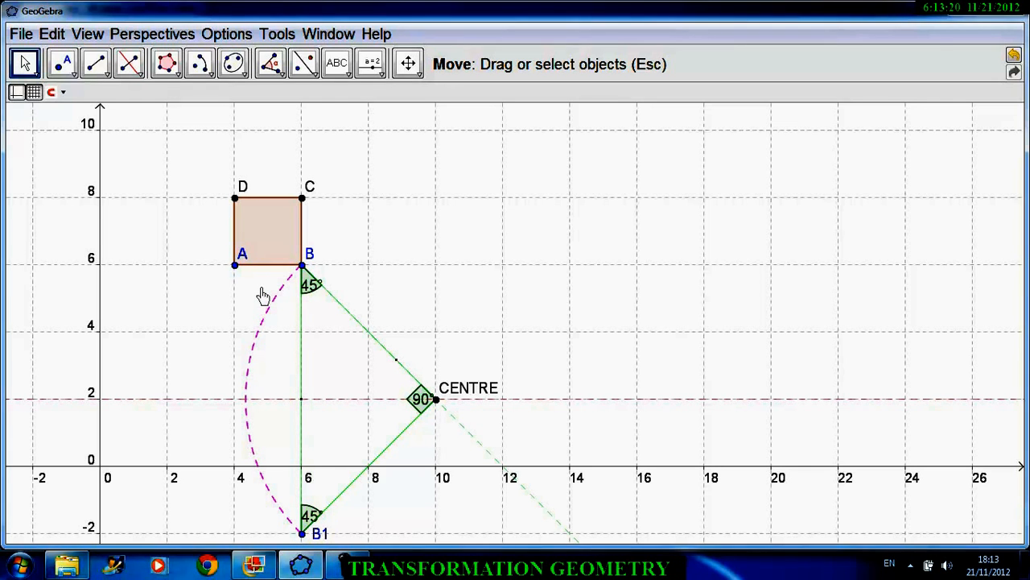
- Draw a thin grey segment from the square's vertex C to CENTRE
click(408, 66)
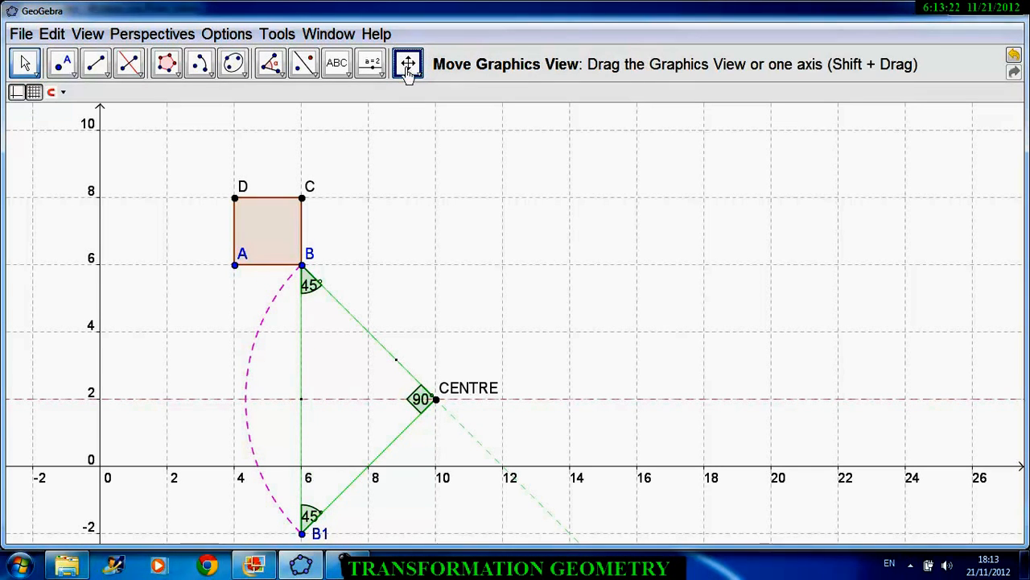
drag(416, 184, 417, 141)
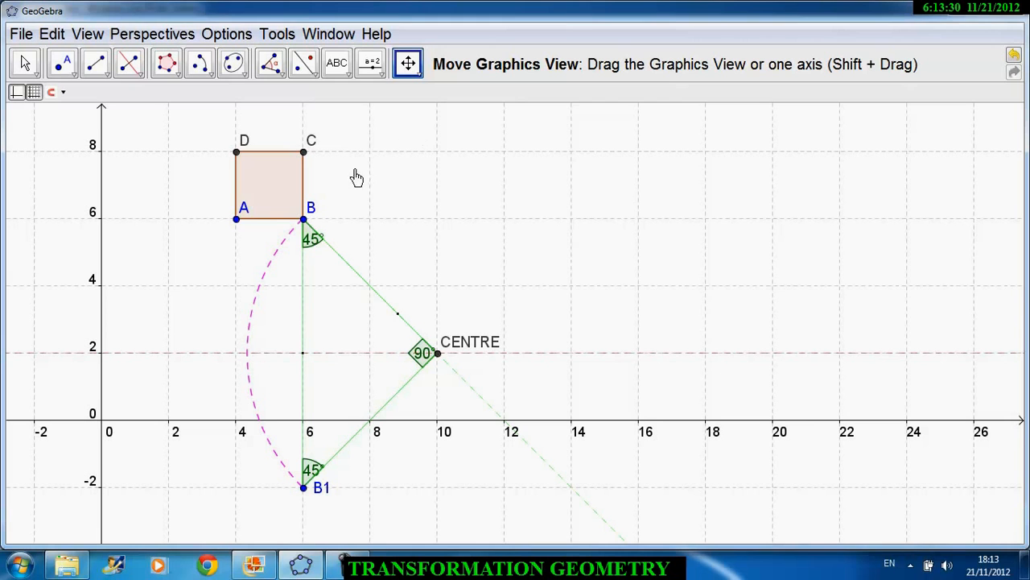
click(108, 84)
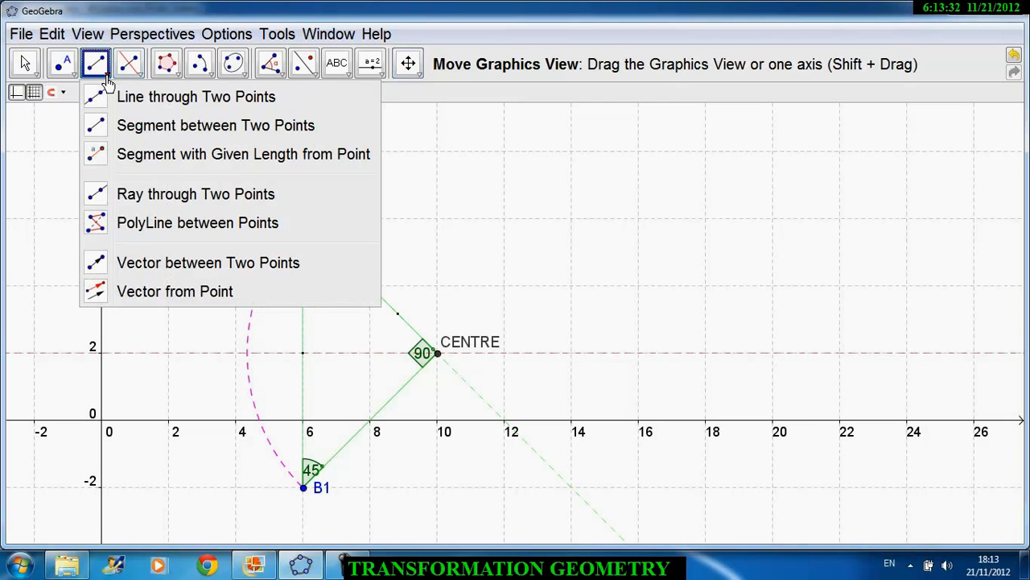
click(98, 129)
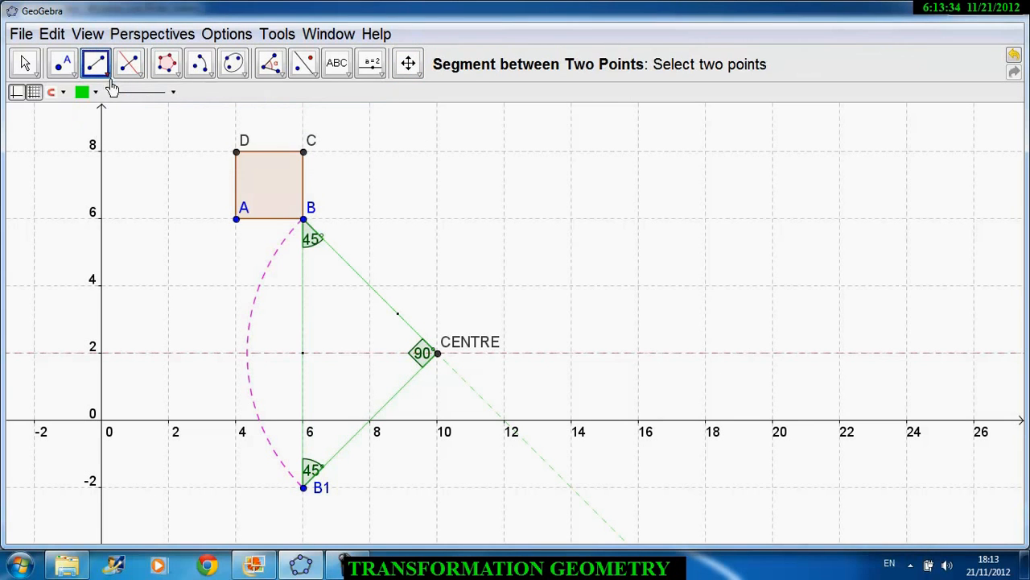
click(94, 92)
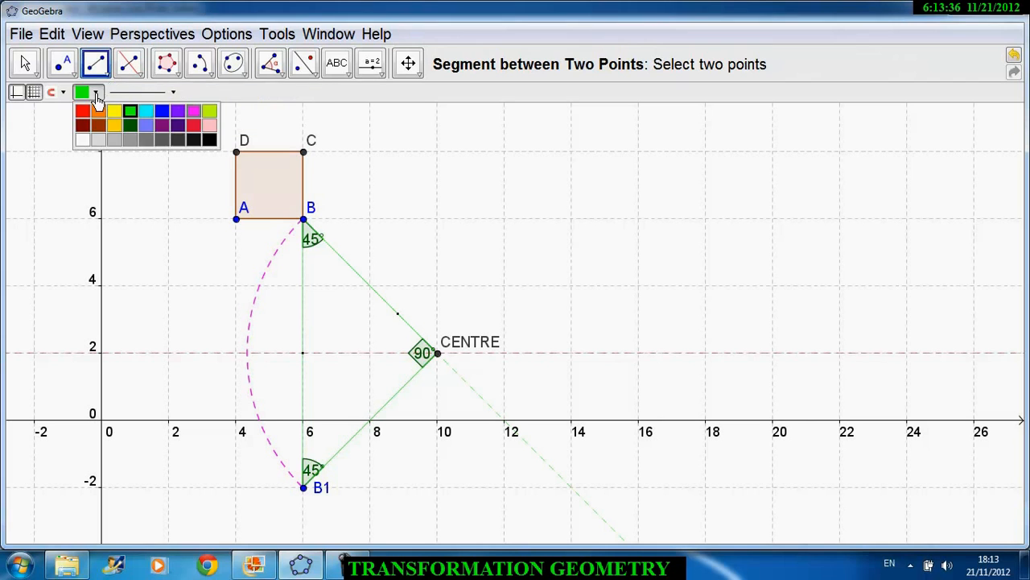
click(145, 142)
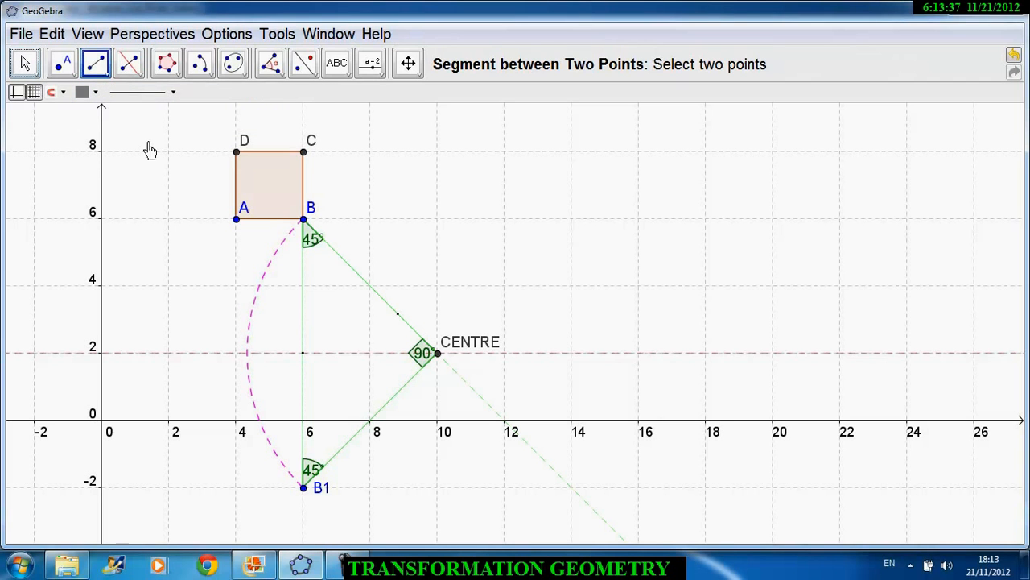
click(305, 155)
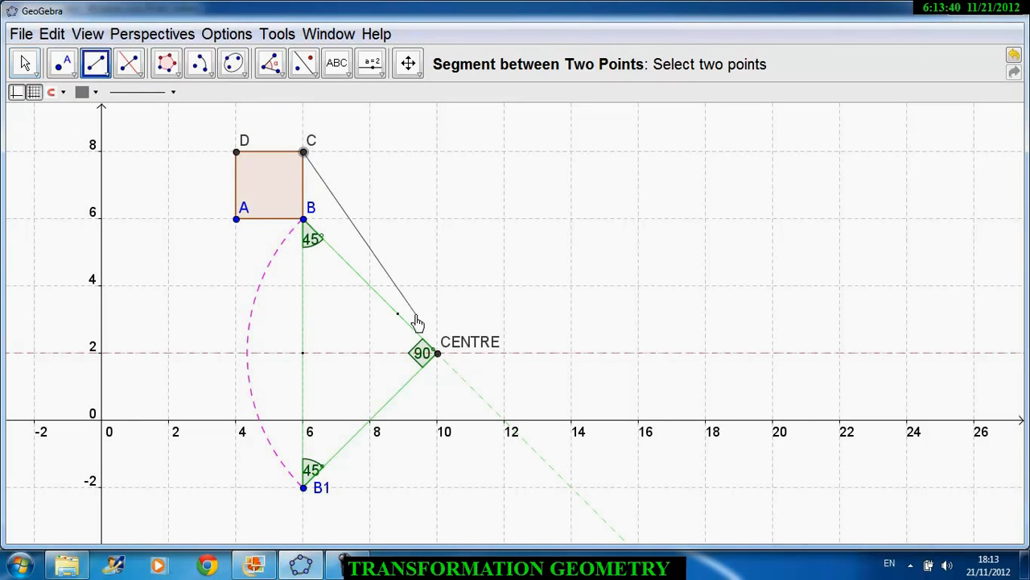
click(439, 358)
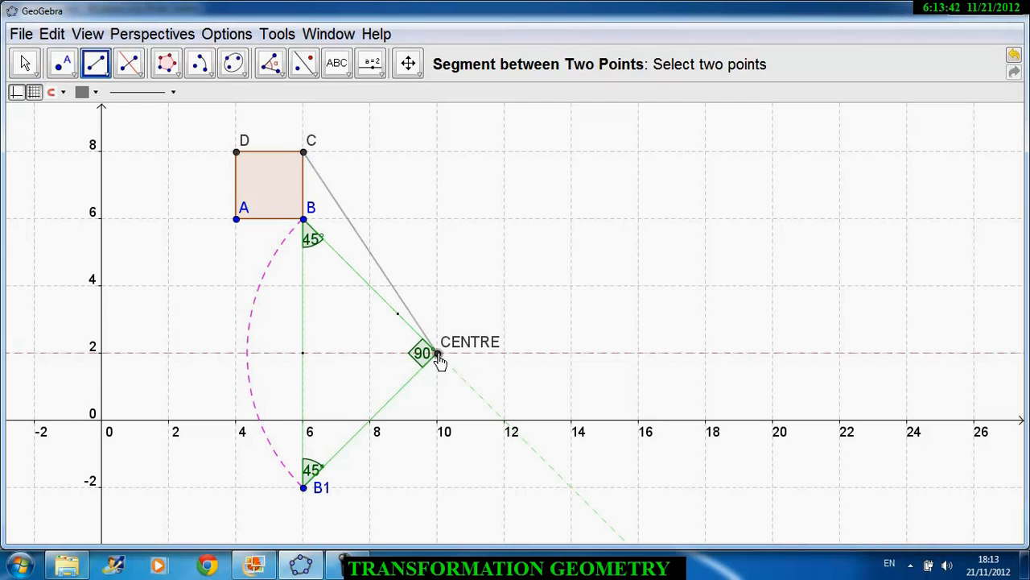
key(Escape)
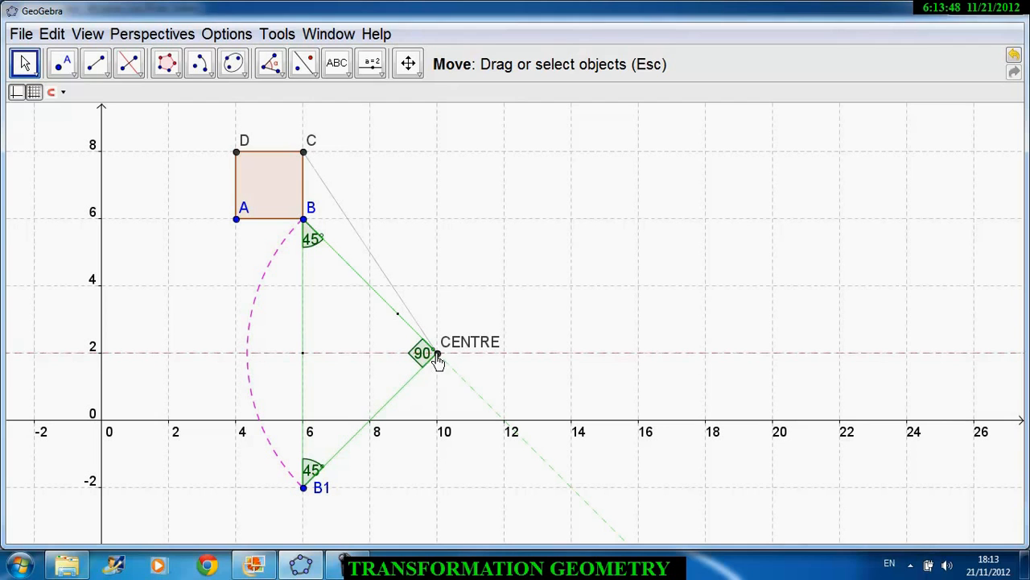
- Construct a green dashed line through CENTRE perpendicular to the segment from C to CENTRE
click(140, 80)
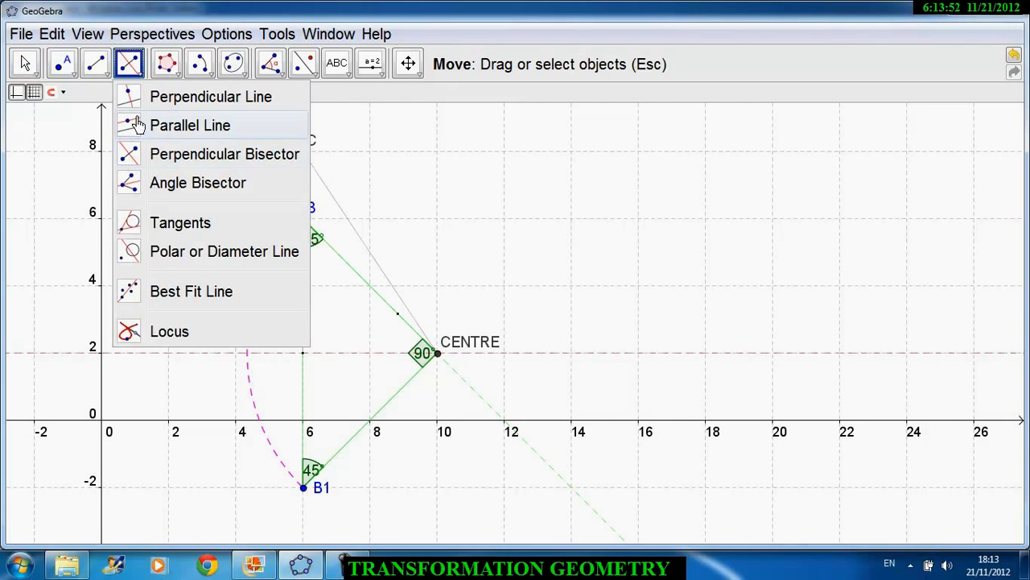
click(131, 103)
click(350, 224)
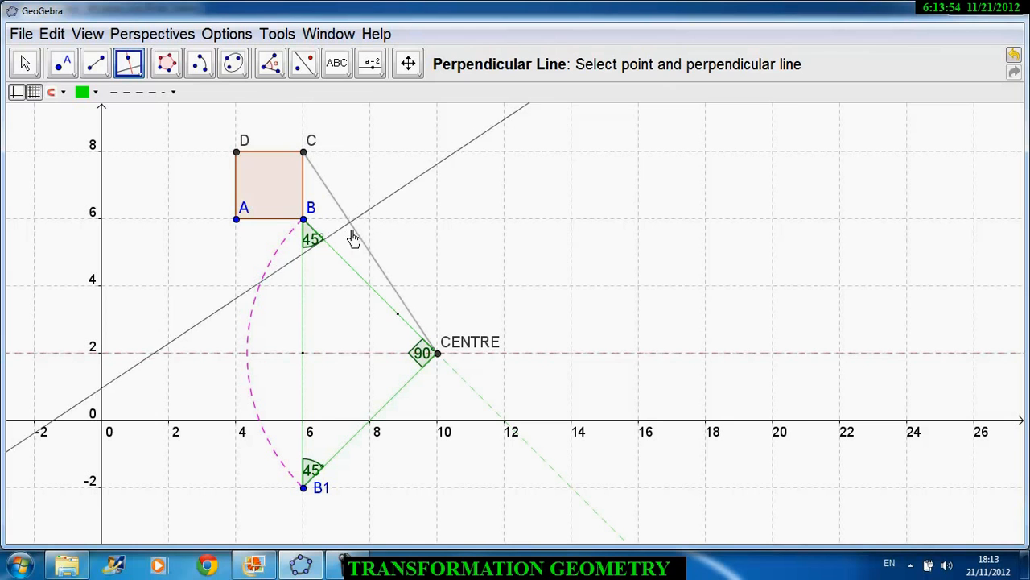
click(437, 354)
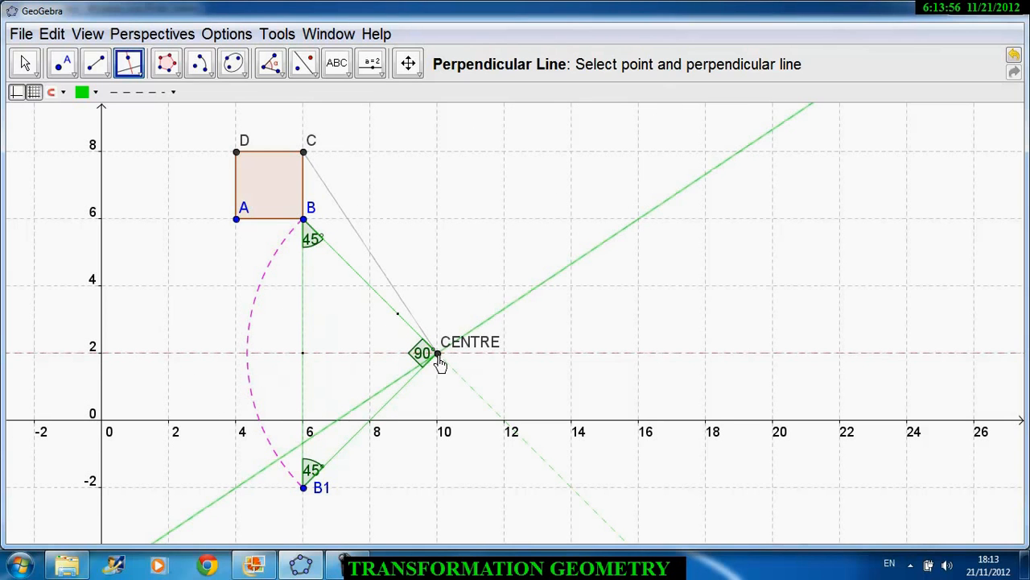
key(Escape)
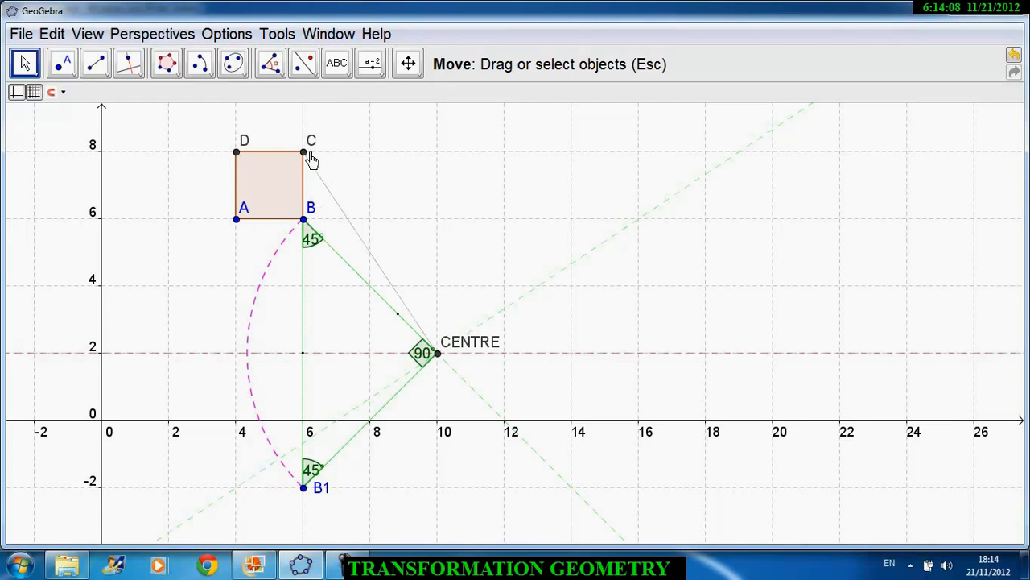
- Rotate vertex C about CENTRE by 90° anticlockwise
click(318, 83)
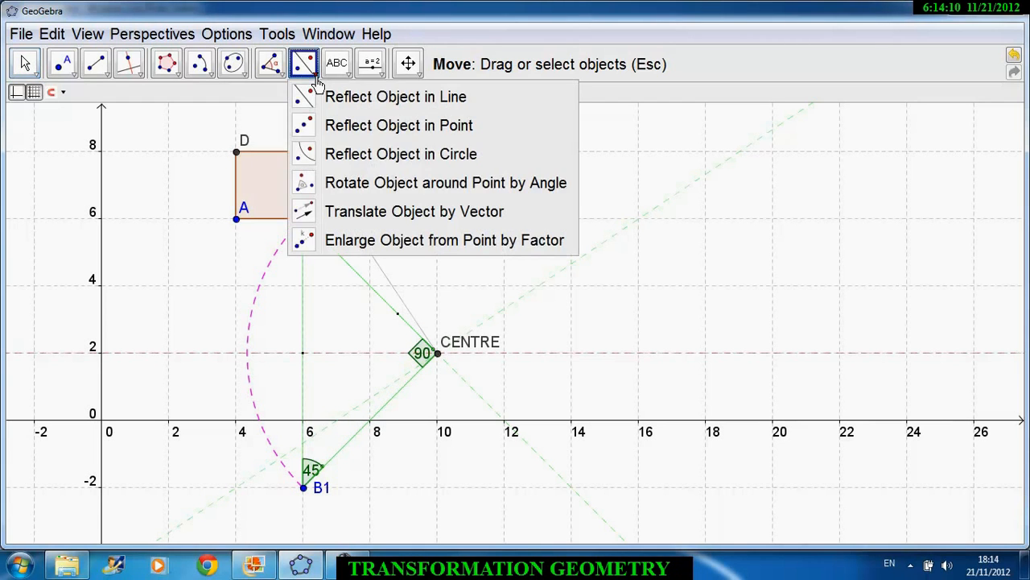
click(310, 187)
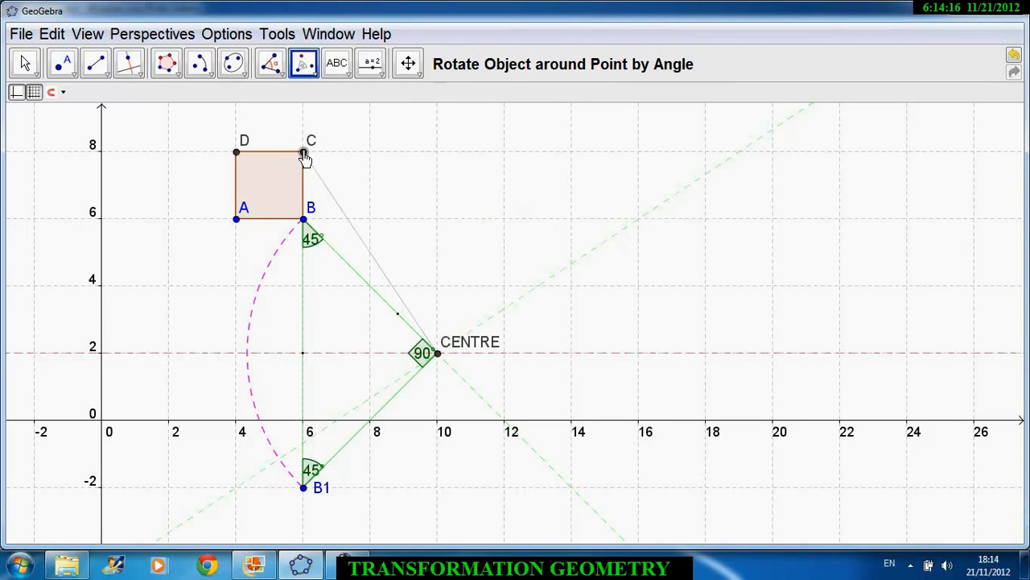
click(437, 357)
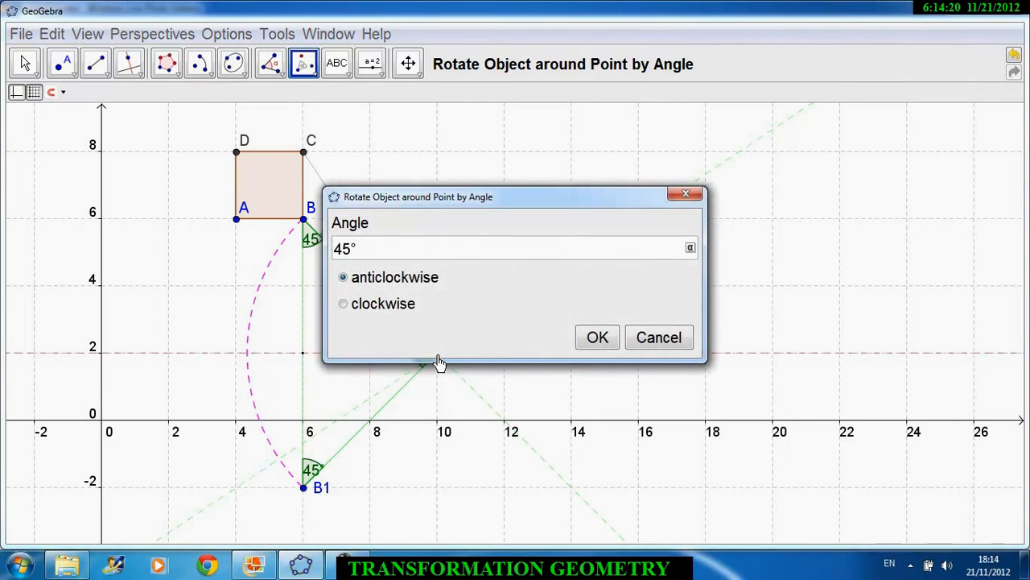
click(333, 254)
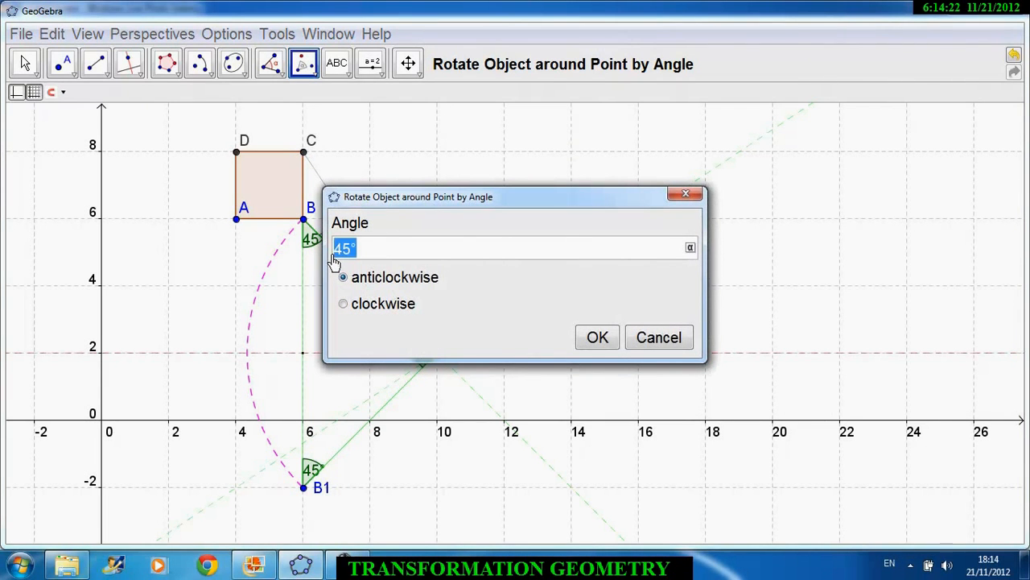
text(90)
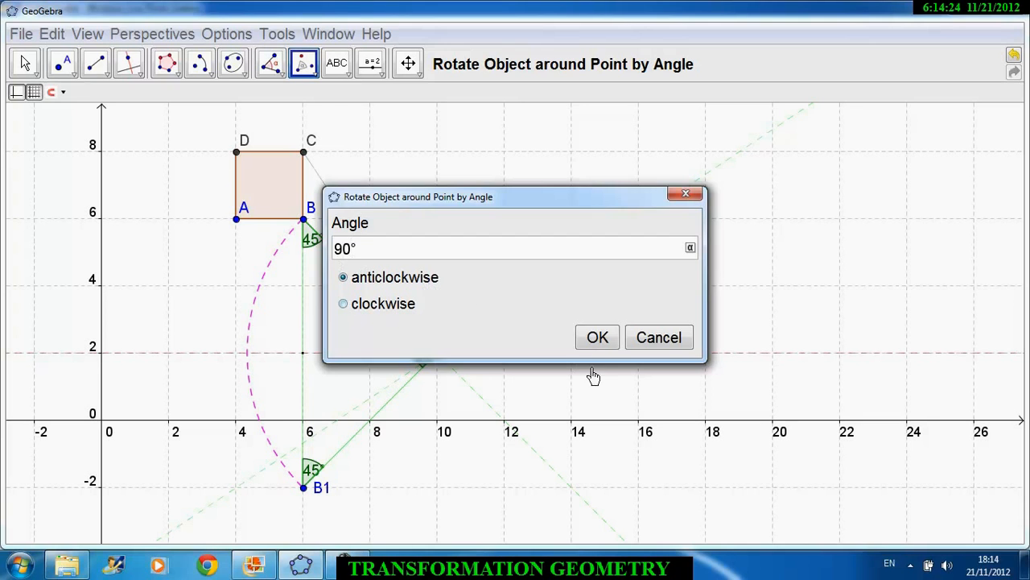
click(595, 339)
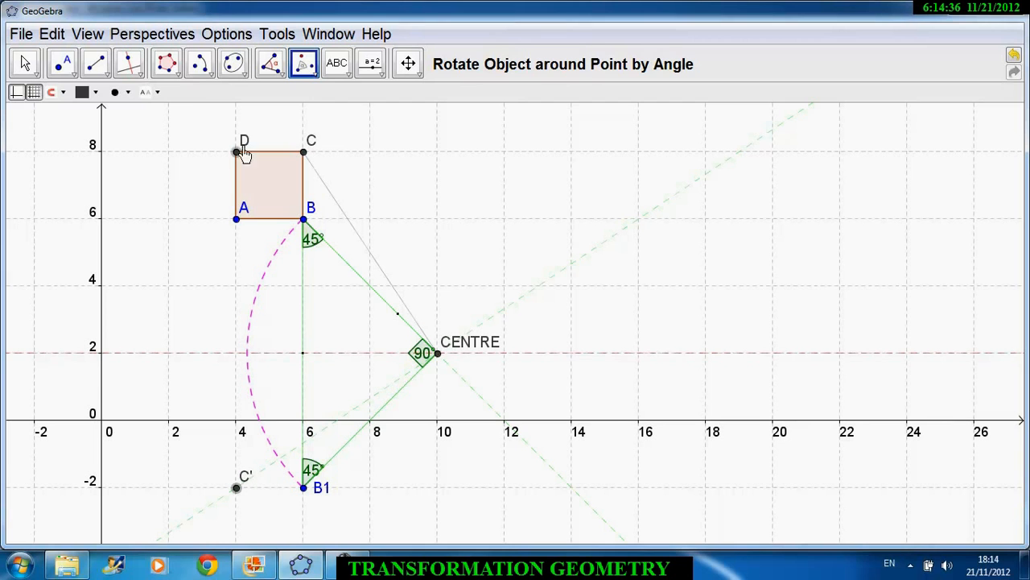
- Draw a magenta dashed circular arc centred on CENTRE from C to its image C'
click(200, 66)
click(437, 354)
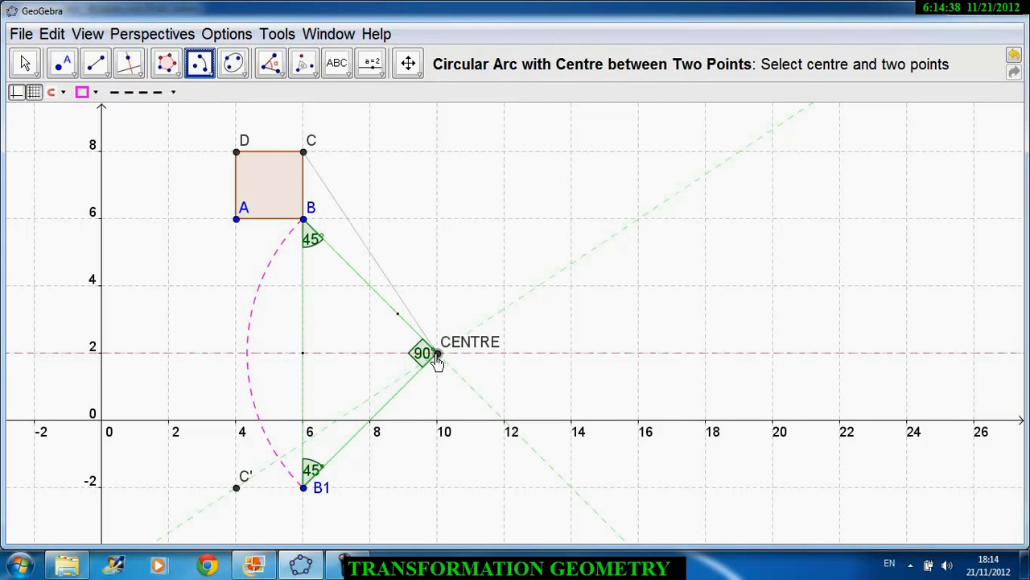
click(303, 155)
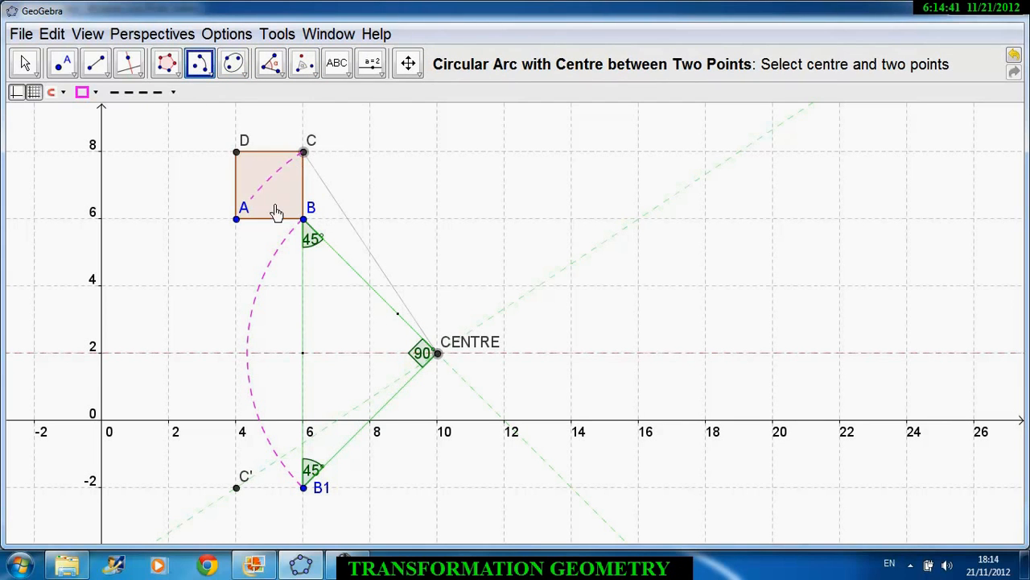
click(237, 488)
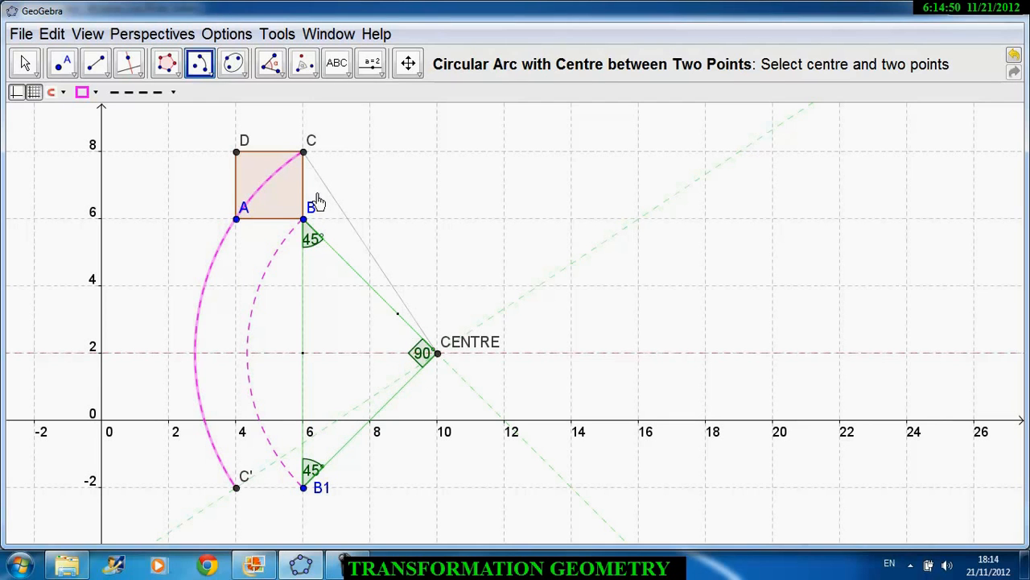
key(Escape)
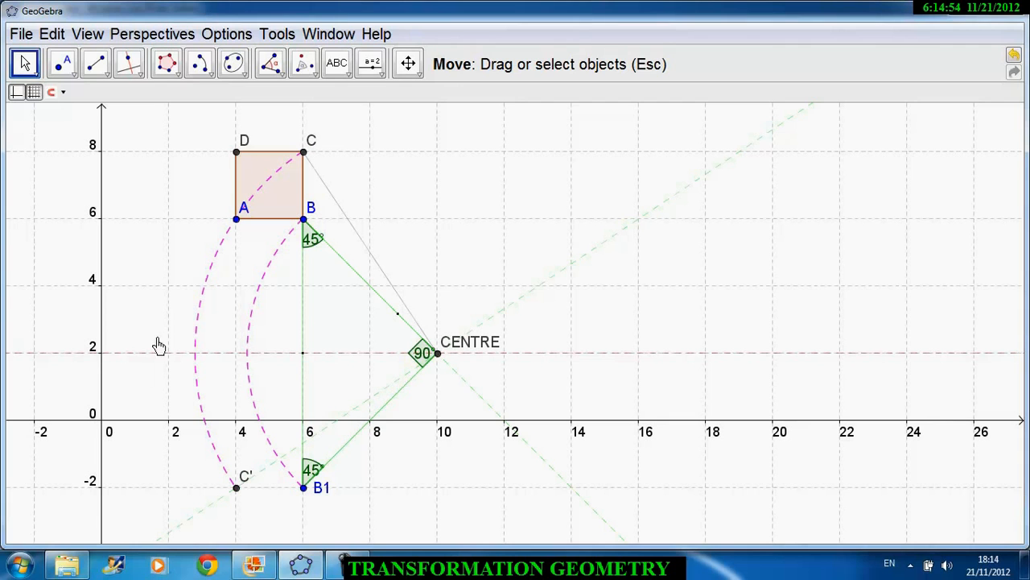
- Rotate the square's side BC about CENTRE by 90° anticlockwise
click(304, 66)
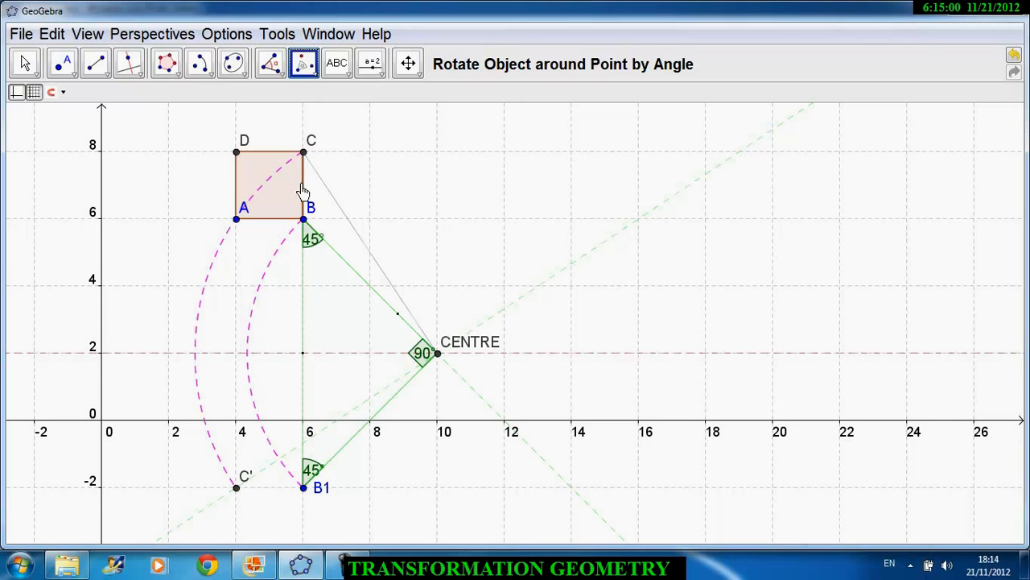
click(436, 355)
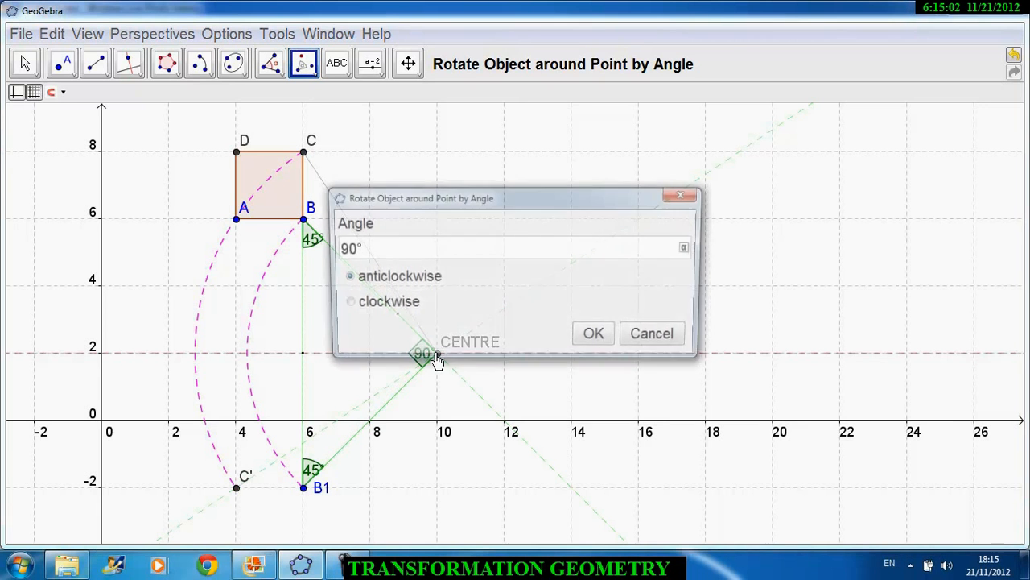
click(596, 338)
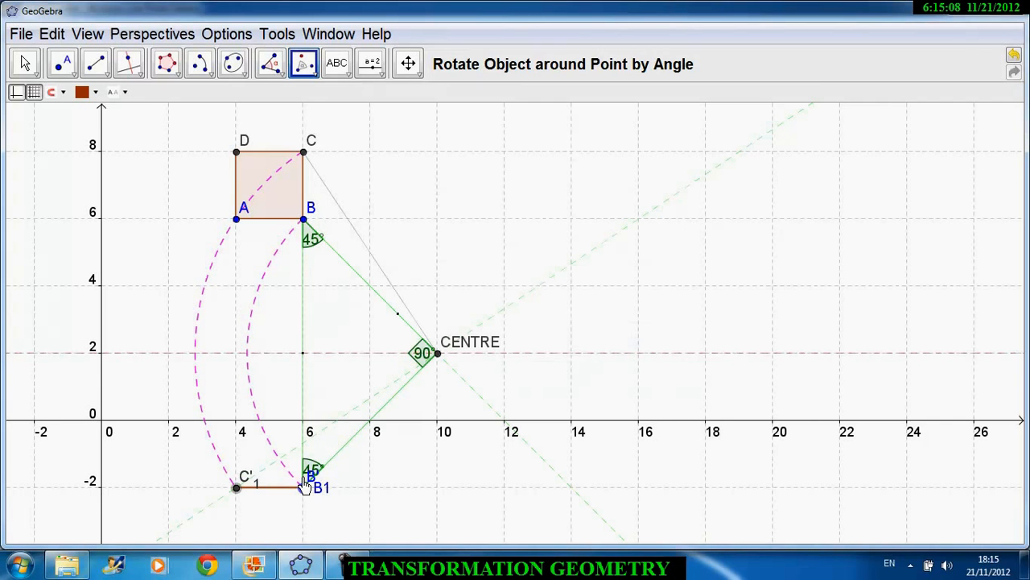
click(225, 35)
mouse_move(349, 133)
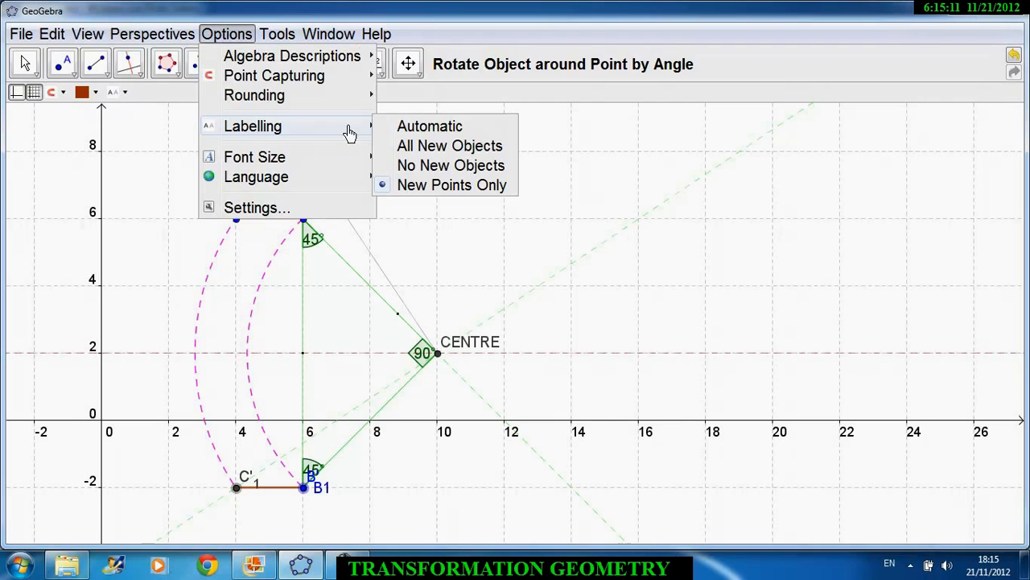
click(387, 173)
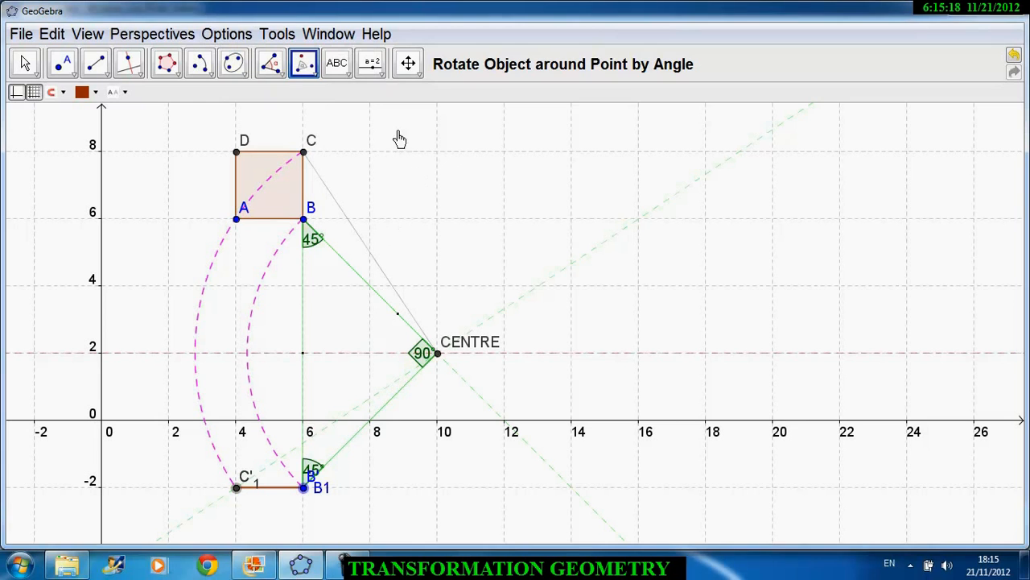
- Rotate the square's side CD about CENTRE by 90° anticlockwise
click(408, 63)
drag(437, 191, 438, 175)
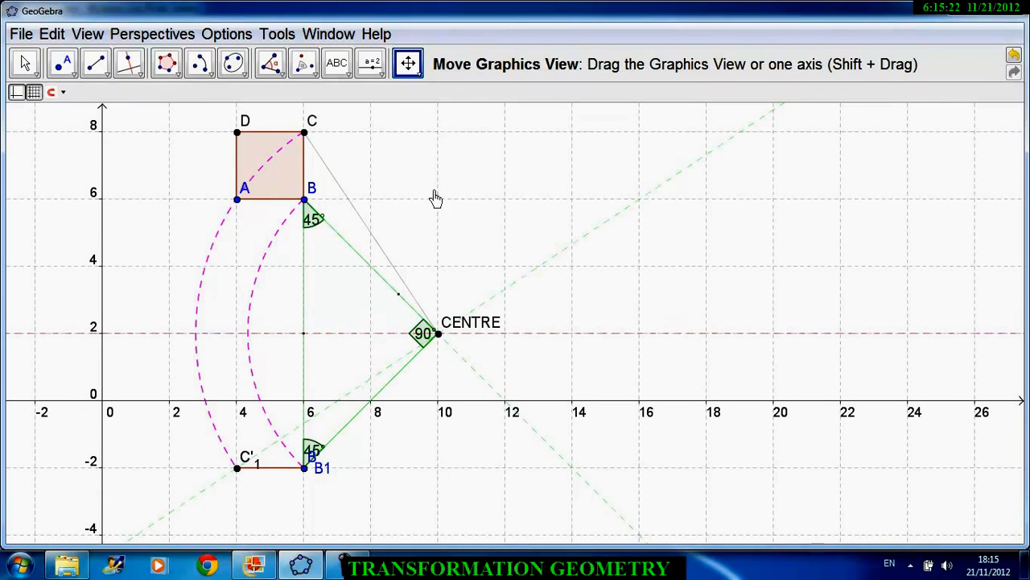
click(304, 63)
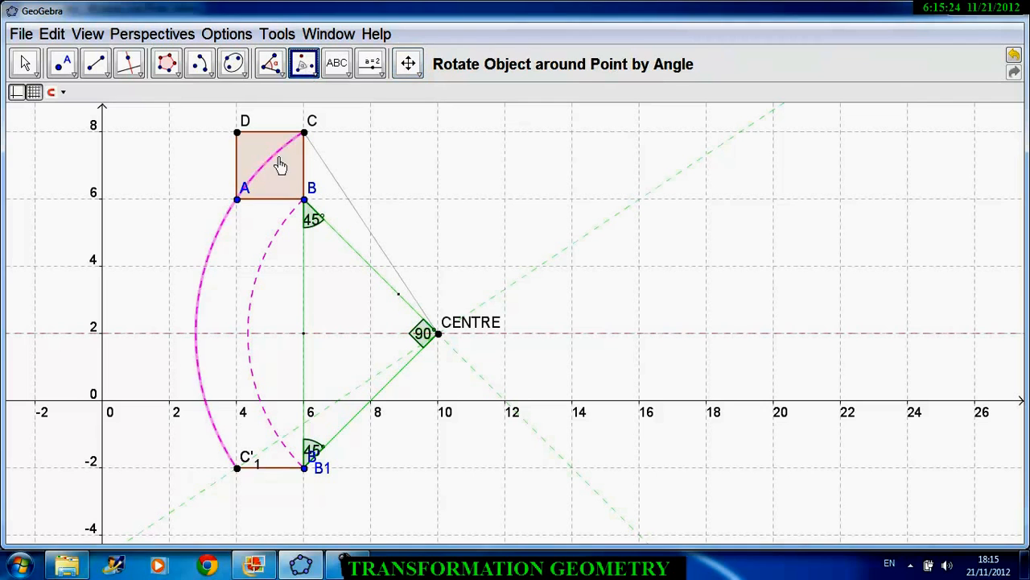
click(266, 141)
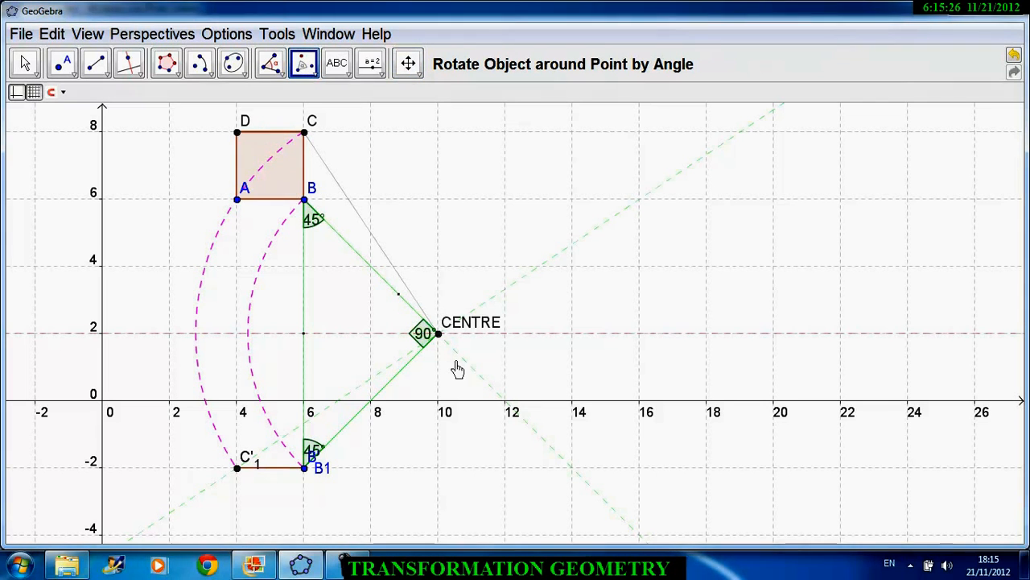
click(435, 336)
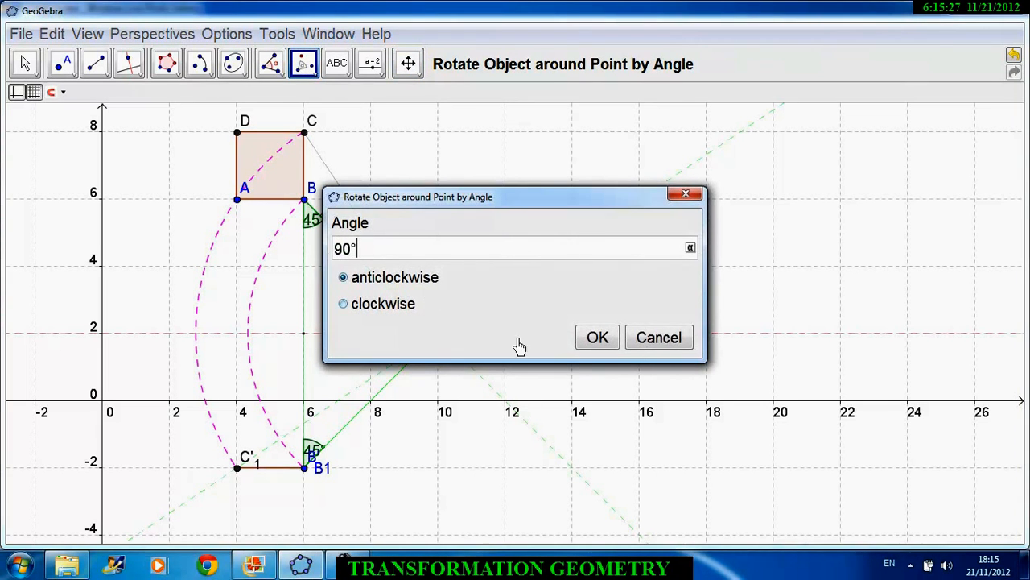
click(596, 337)
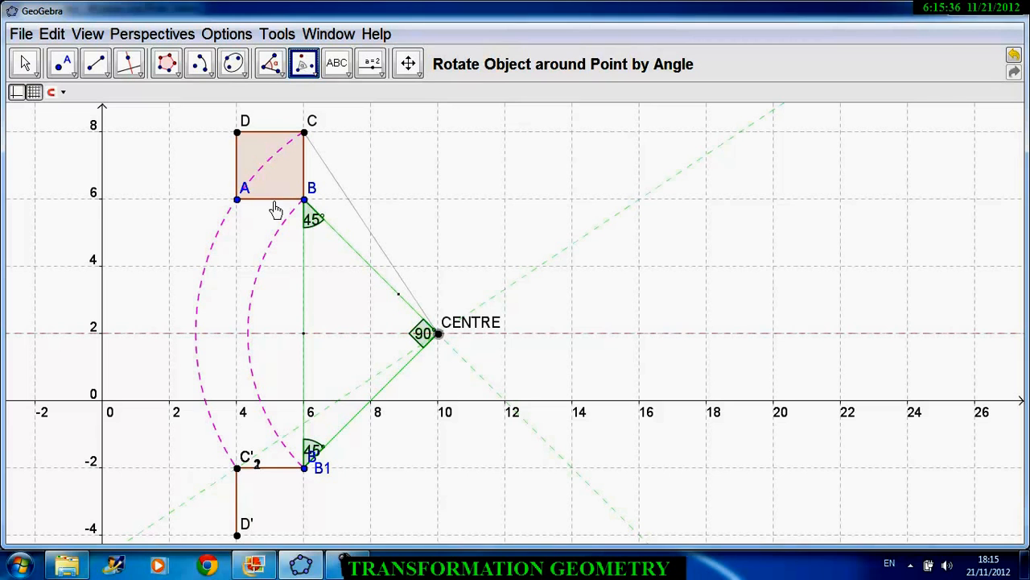
- Rotate the square's side DA about CENTRE by 90° anticlockwise
click(436, 334)
click(584, 346)
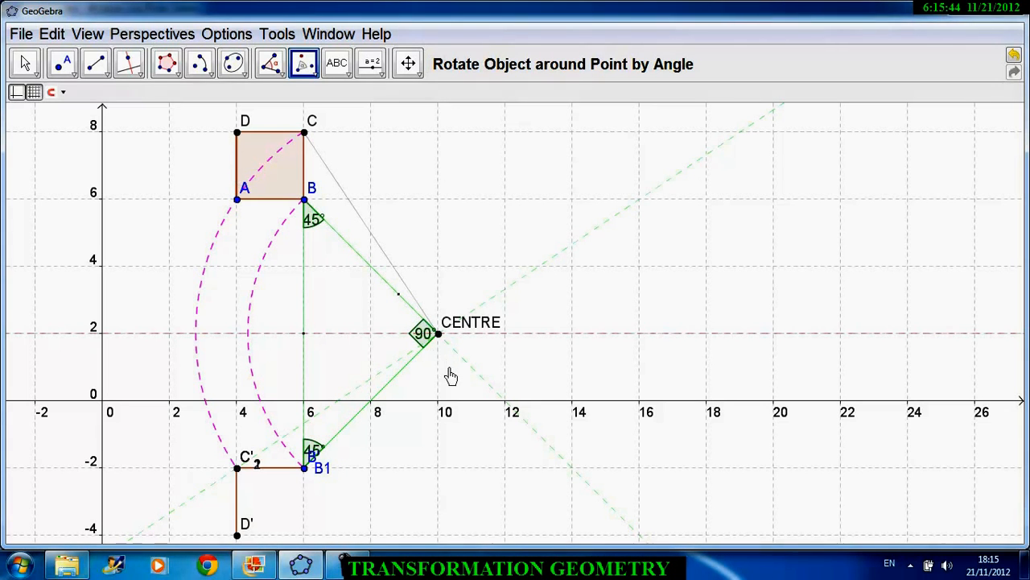
click(439, 339)
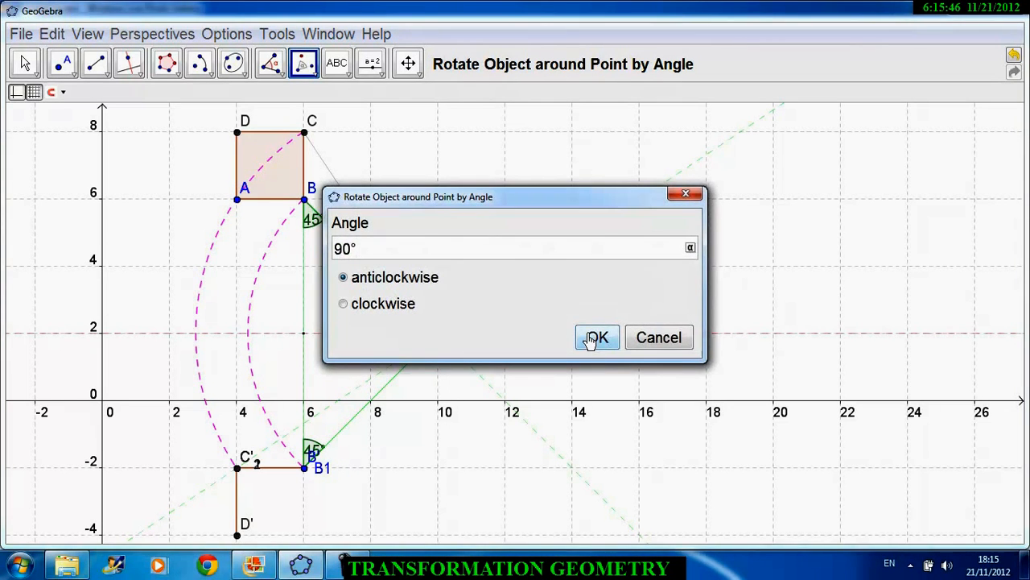
click(594, 339)
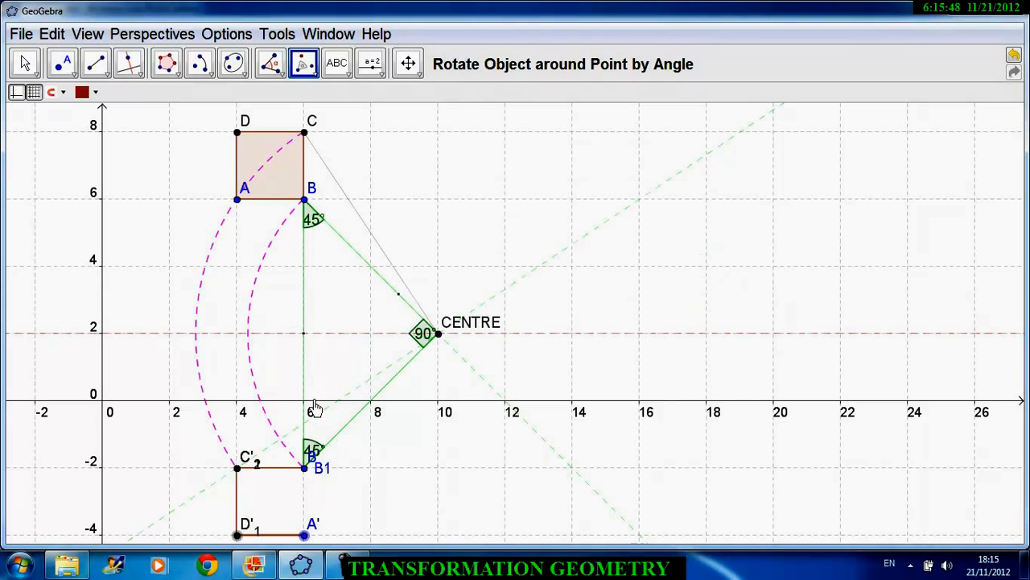
- Rotate the square's side AB about CENTRE by 90° anticlockwise to complete the image square
click(280, 200)
click(441, 340)
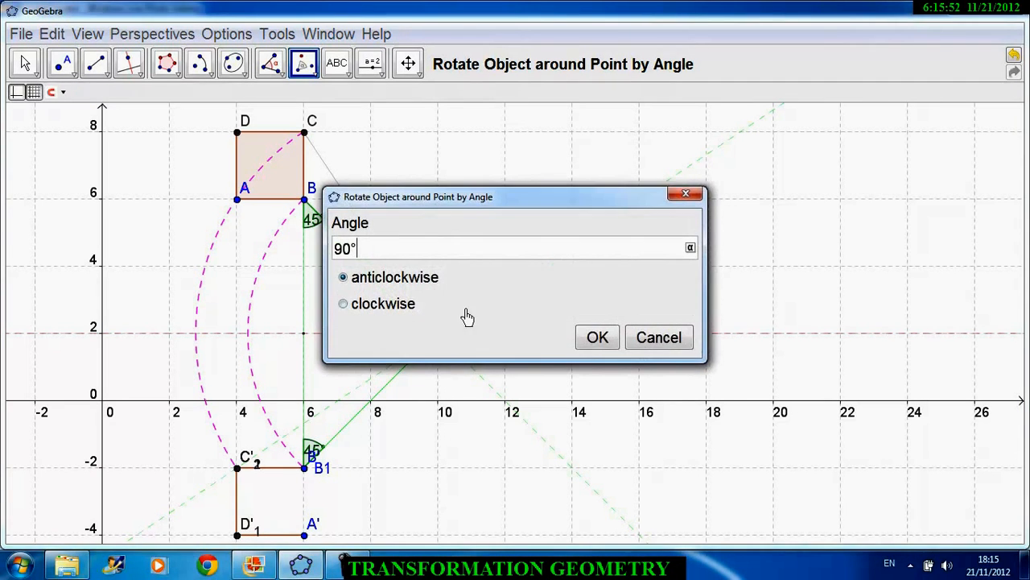
click(595, 337)
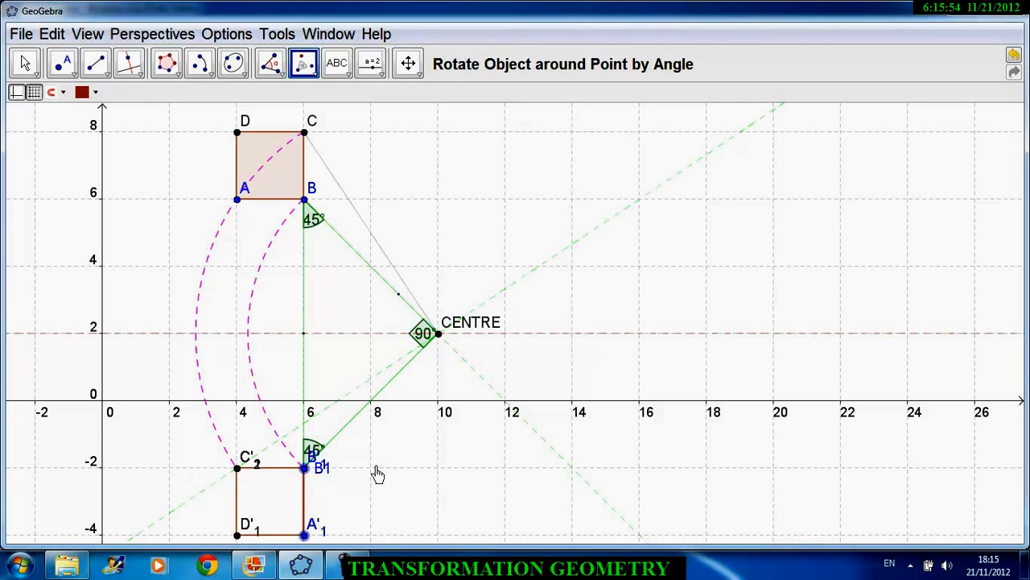
- Hide the label of point B1 and the overlapping duplicate labels at the image of C
right_click(322, 477)
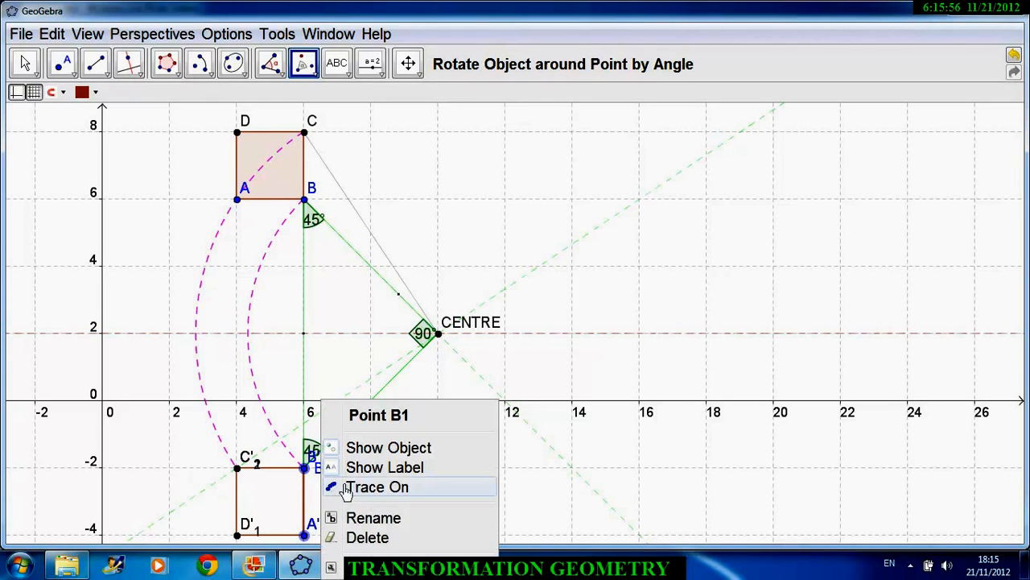
click(372, 465)
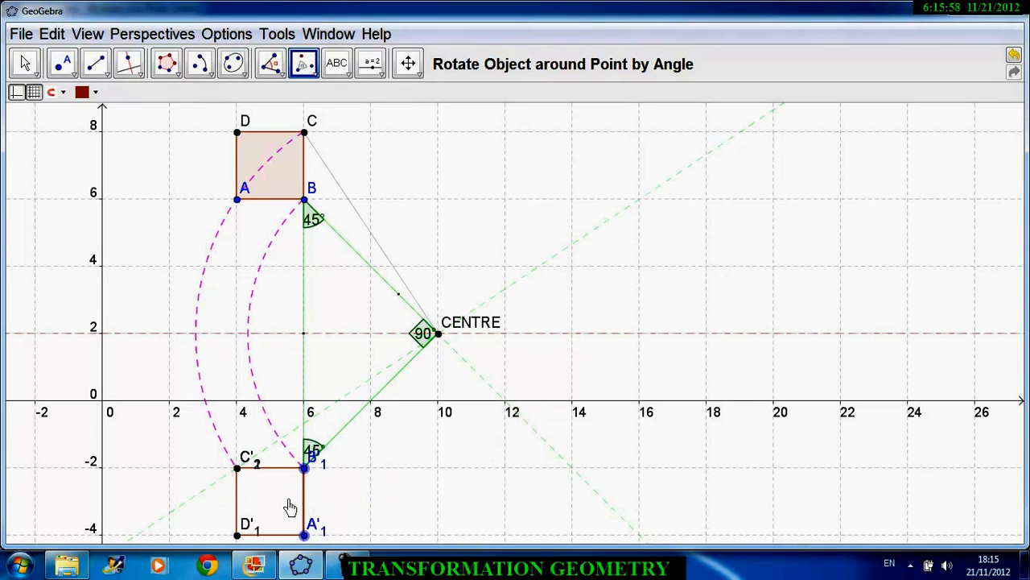
right_click(243, 462)
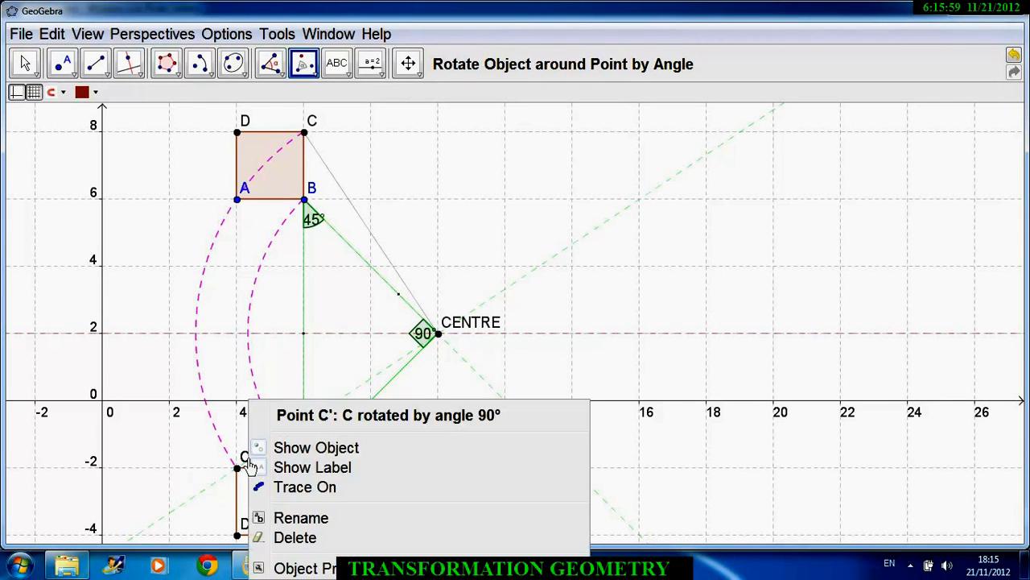
click(299, 467)
right_click(255, 470)
click(256, 469)
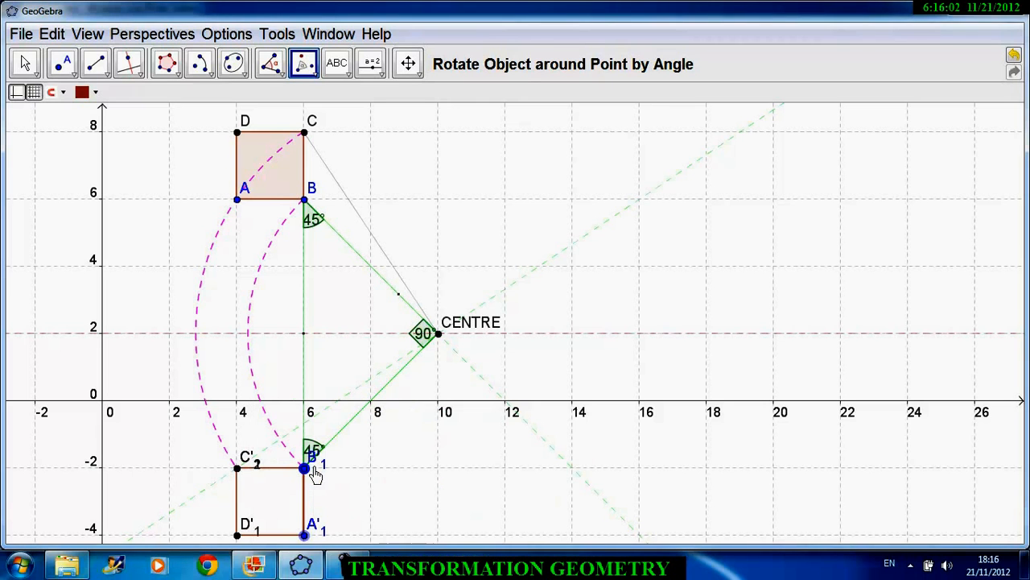
right_click(259, 474)
click(313, 467)
scroll(495, 495, down, 1)
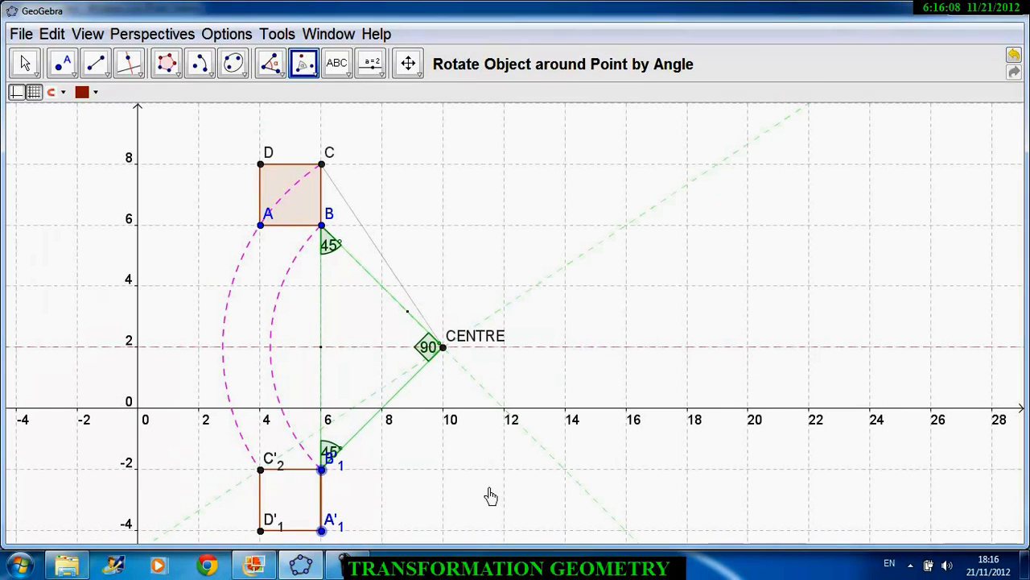
click(407, 69)
drag(435, 182, 453, 145)
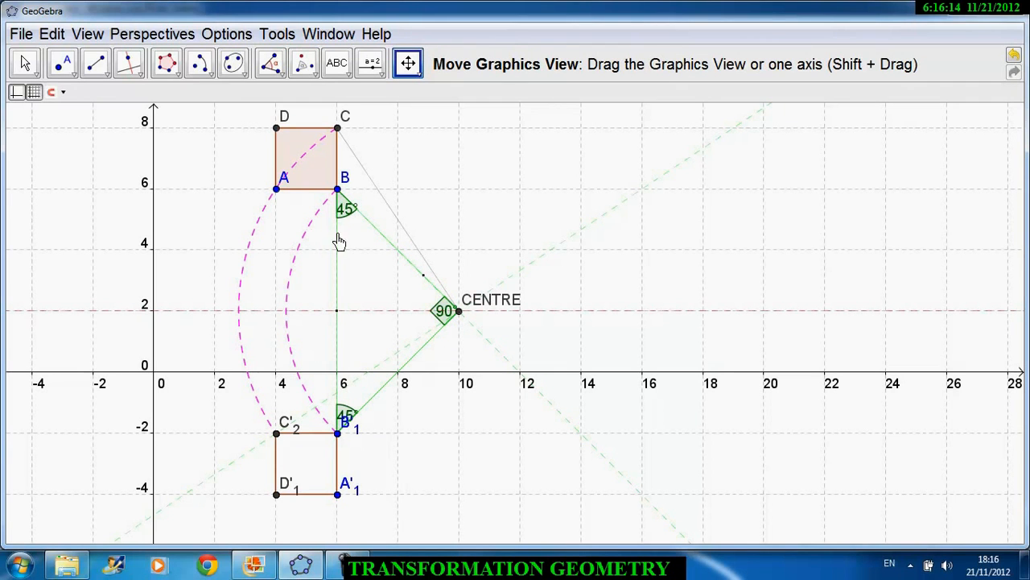
click(202, 69)
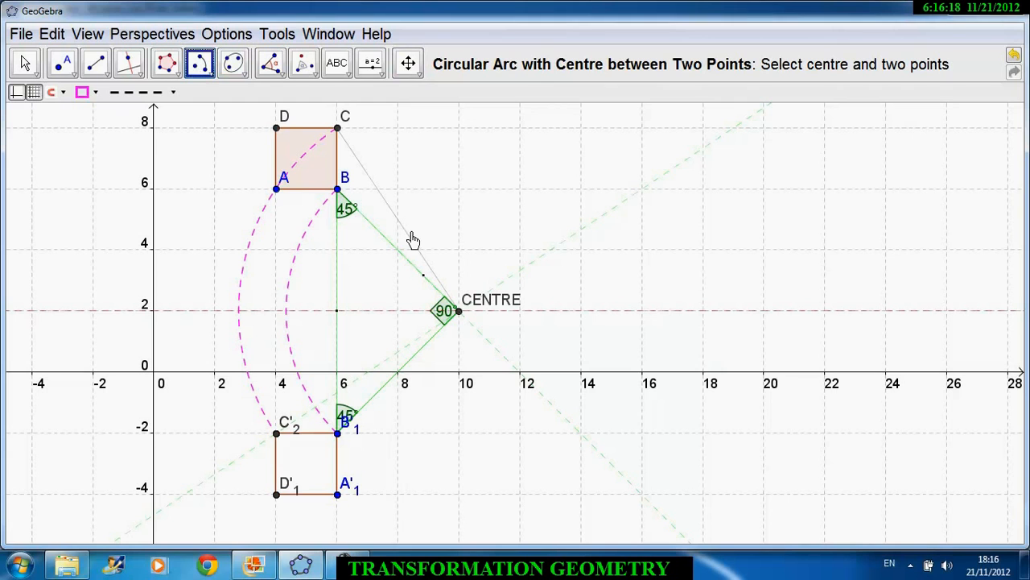
click(277, 131)
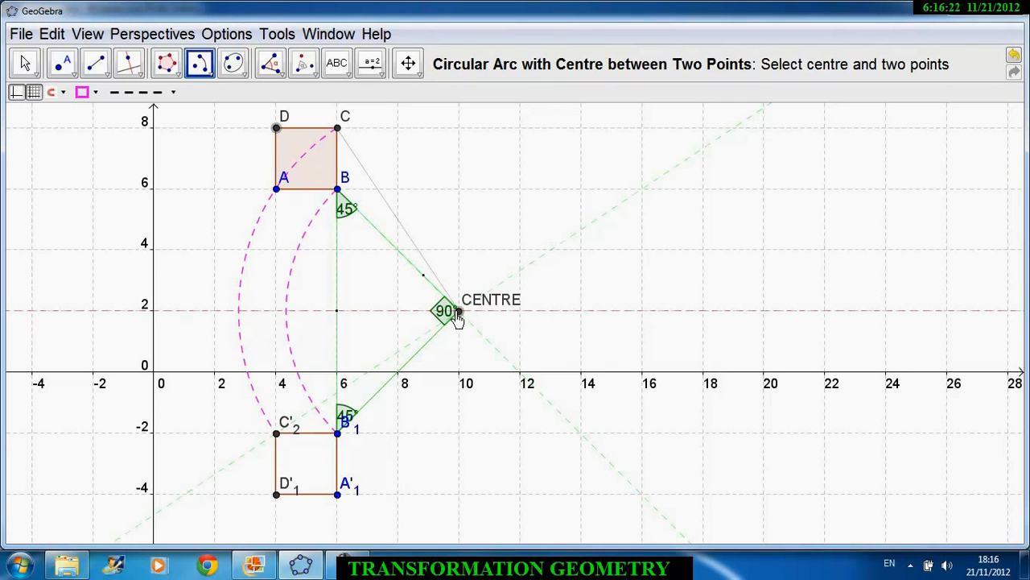
click(455, 312)
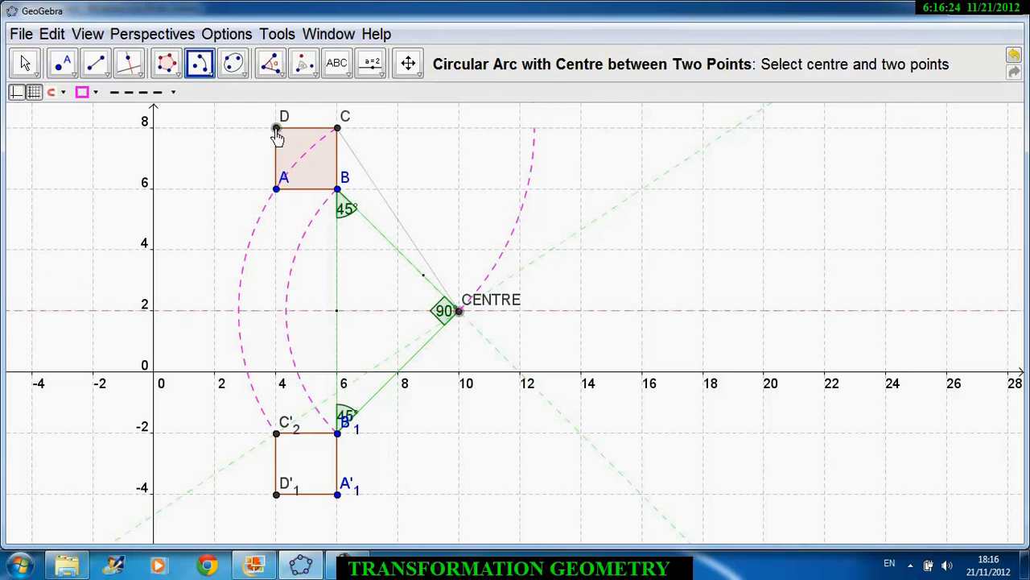
key(Escape)
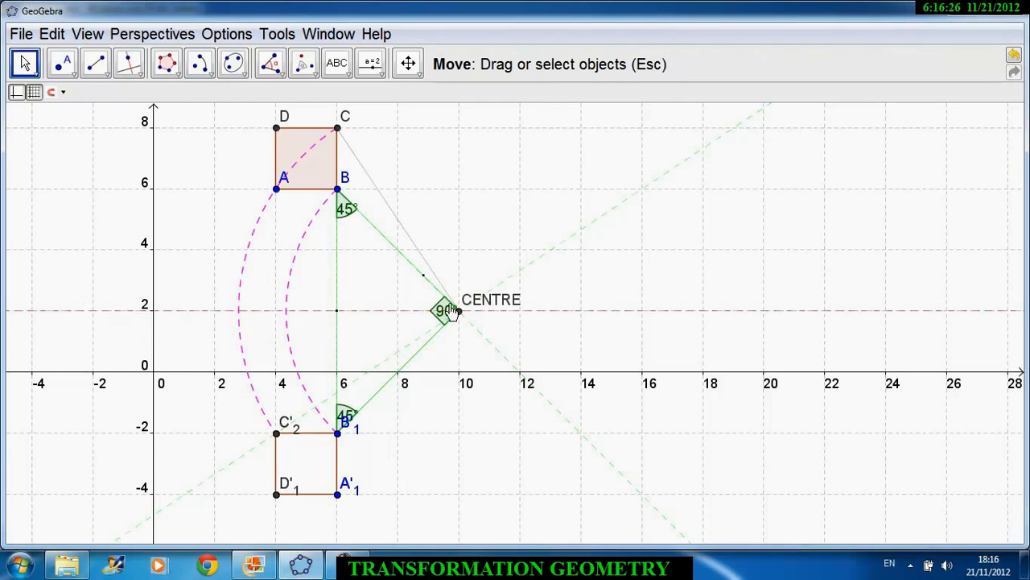
- Draw a circular arc centred at CENTRE from vertex D to its image D'1
click(198, 68)
click(458, 312)
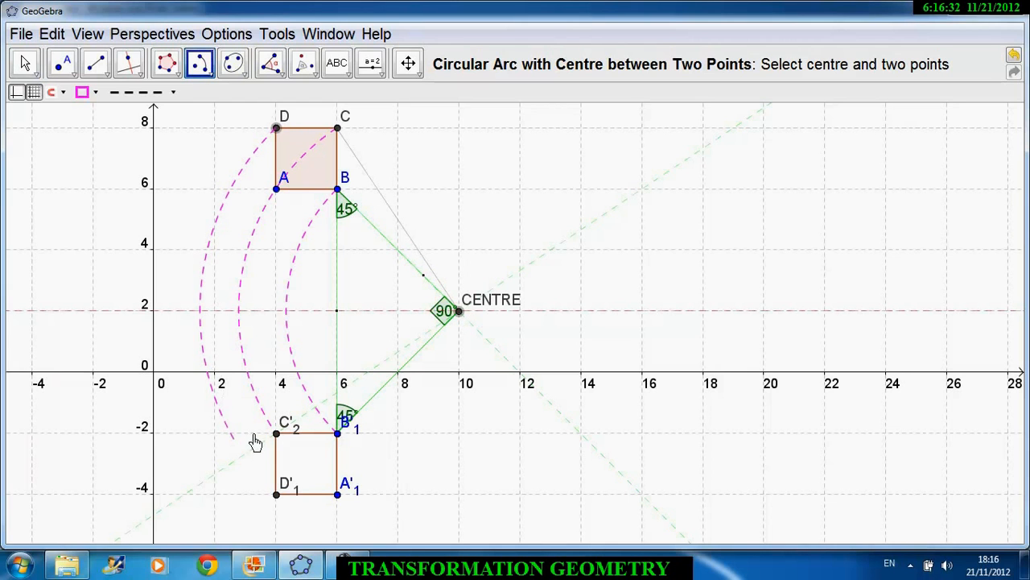
click(276, 496)
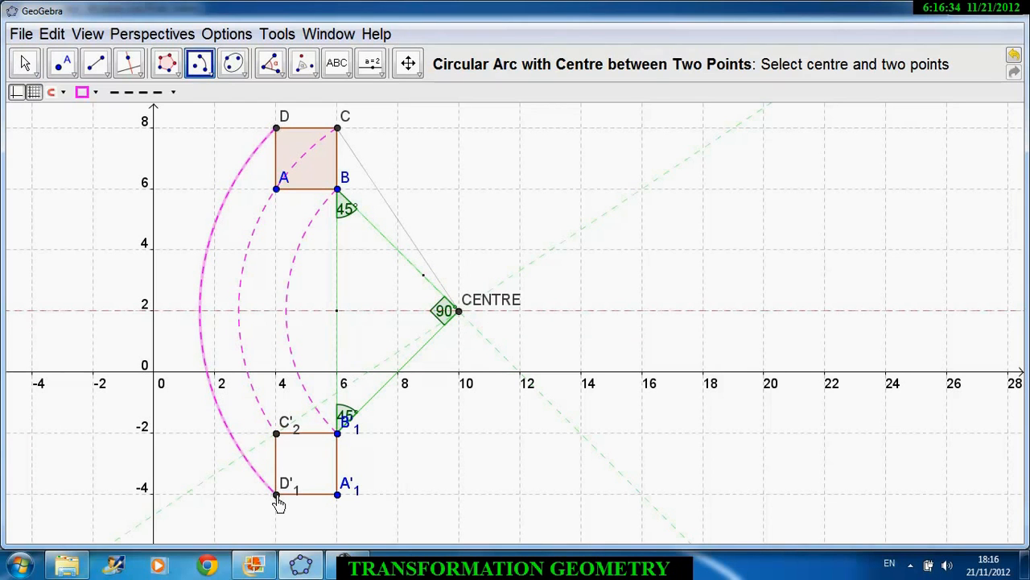
key(Escape)
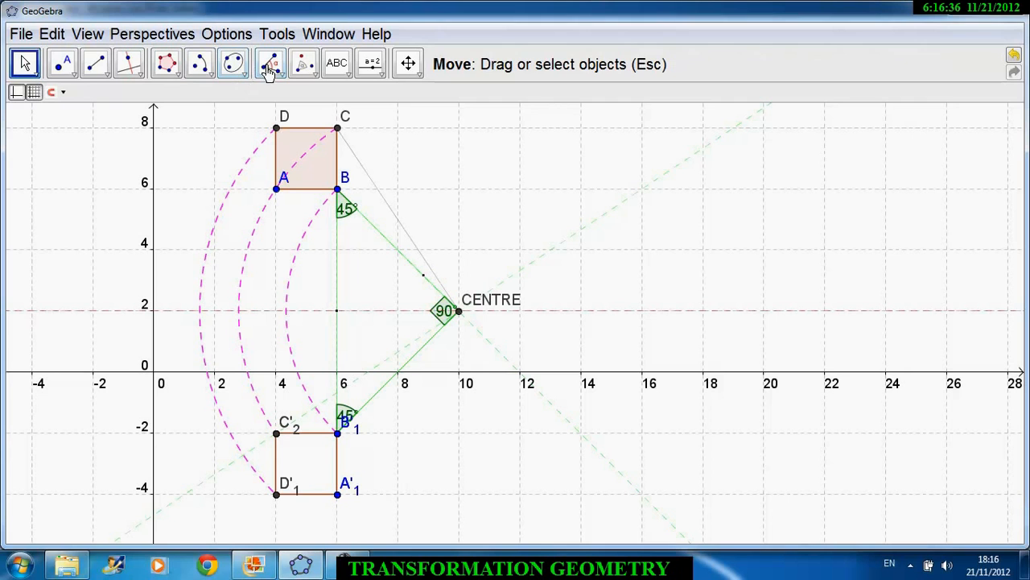
- Draw a circular arc centred at CENTRE from vertex A to its image A'1
click(199, 64)
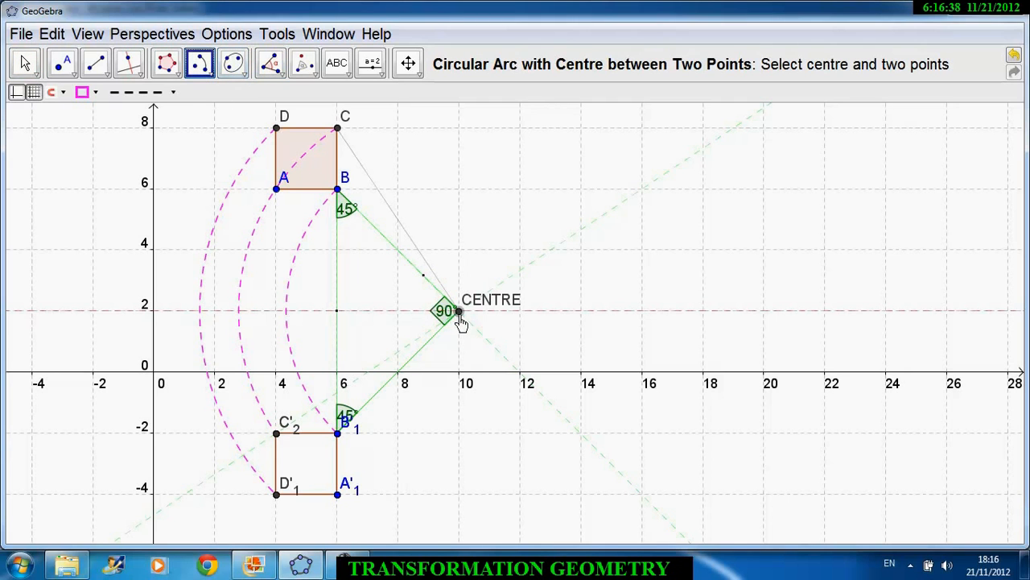
click(459, 313)
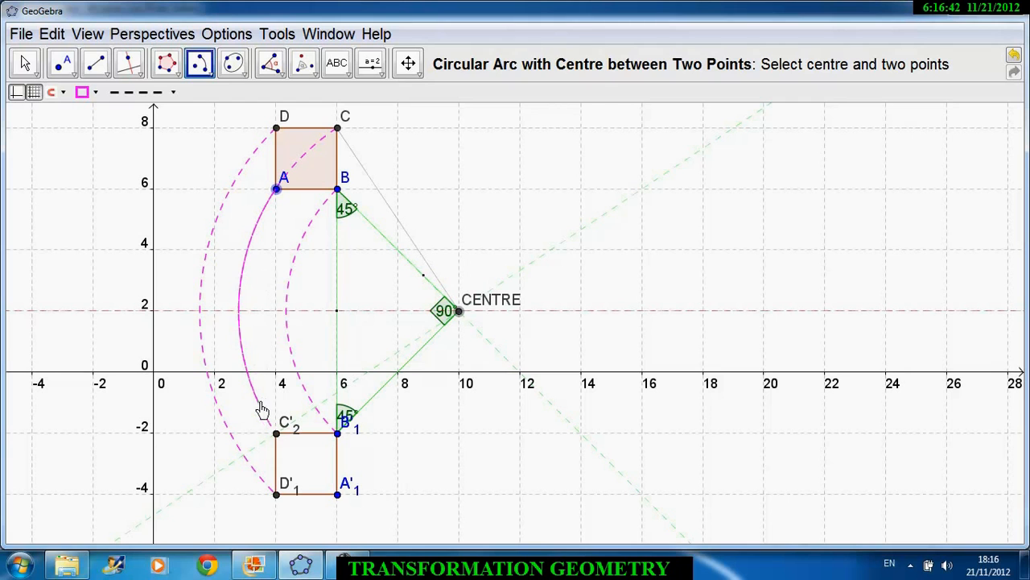
click(337, 495)
key(Escape)
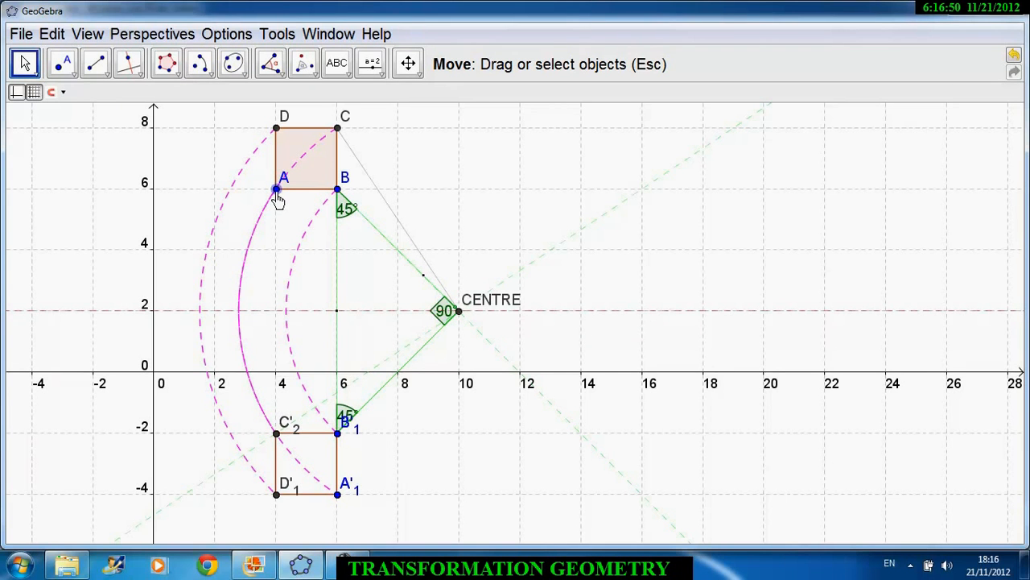
- Test the rotation by moving vertex A to about (3.7, 4.3) and about (8, 9), and return it to (4, 6)
scroll(278, 201, down, 1)
drag(278, 201, 268, 243)
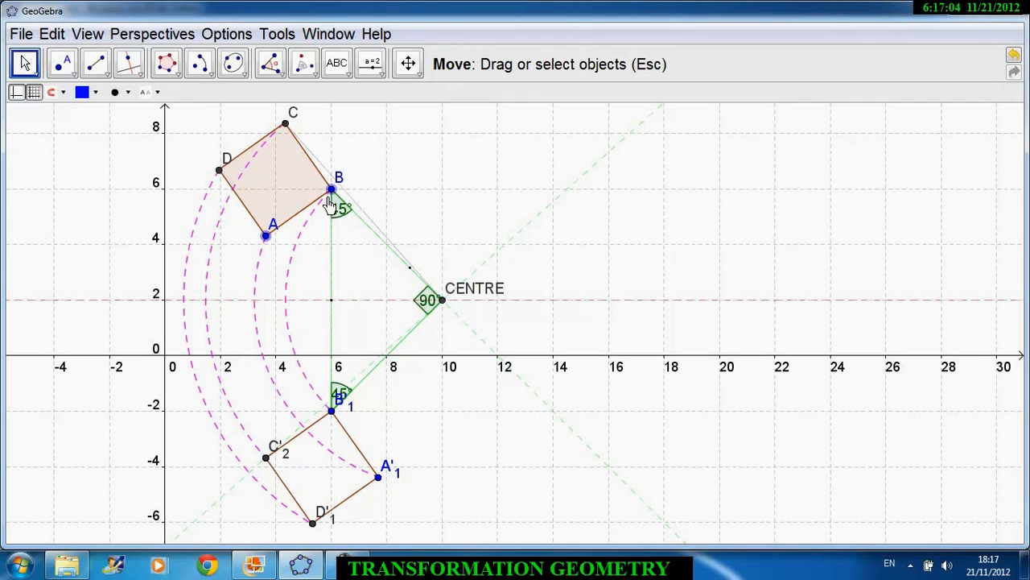
drag(279, 248, 386, 92)
scroll(392, 156, down, 1)
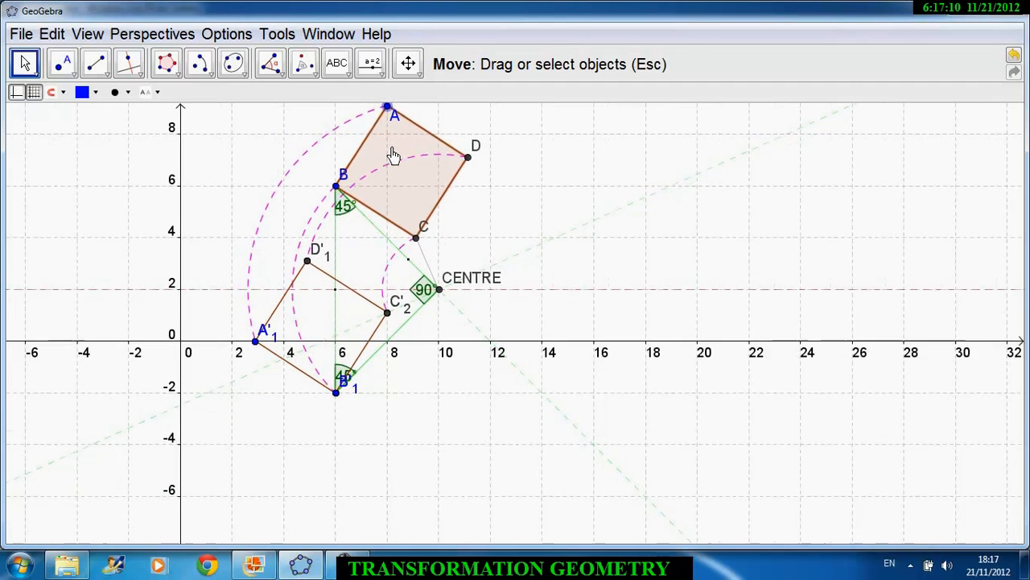
scroll(393, 155, down, 1)
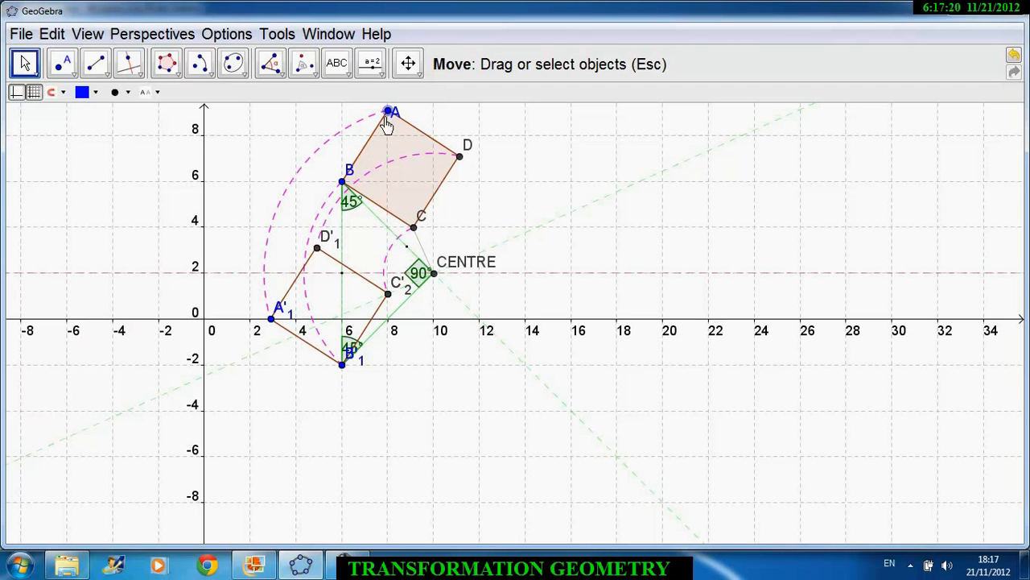
drag(390, 118, 295, 193)
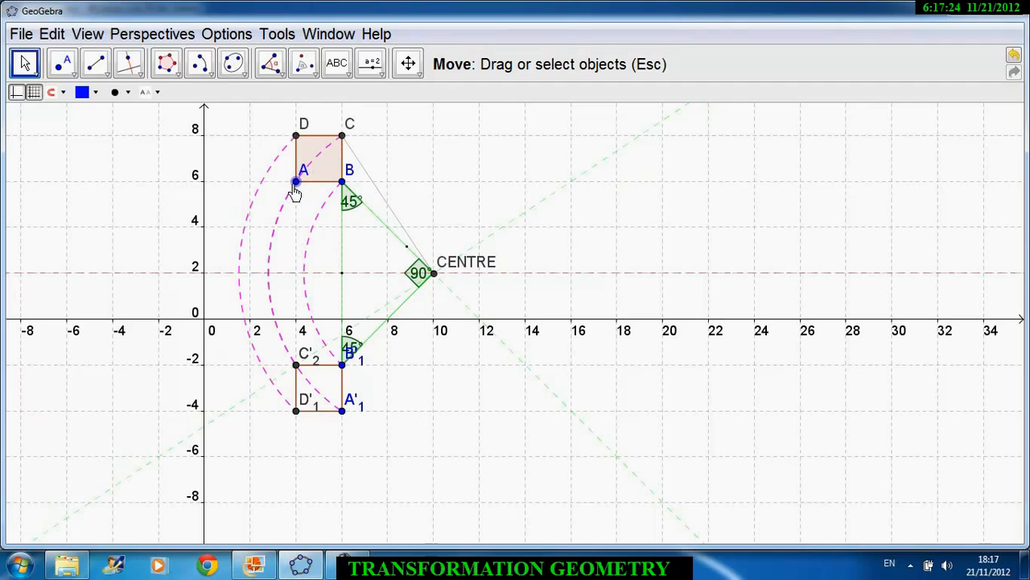
scroll(281, 234, down, 2)
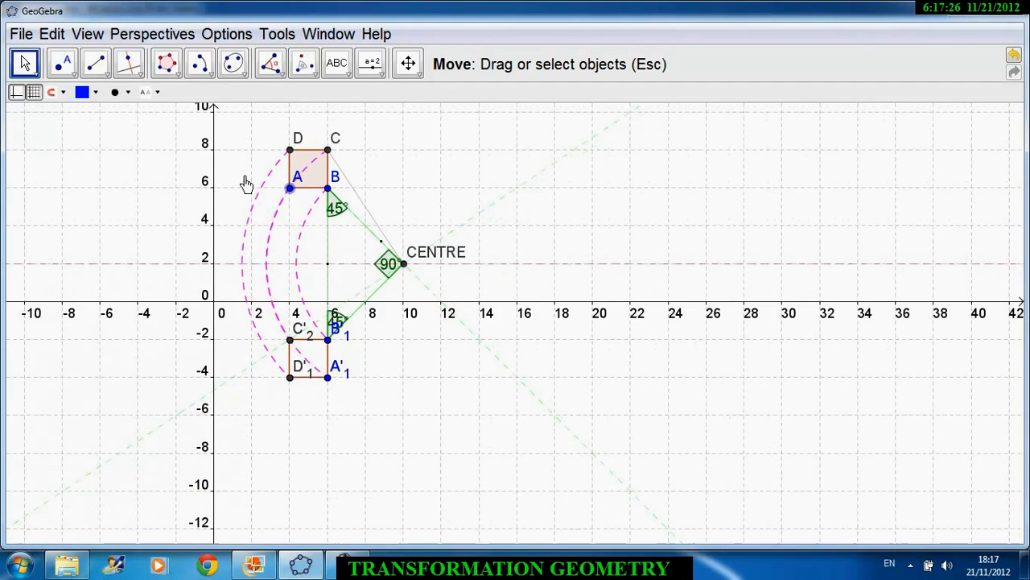
scroll(246, 181, up, 4)
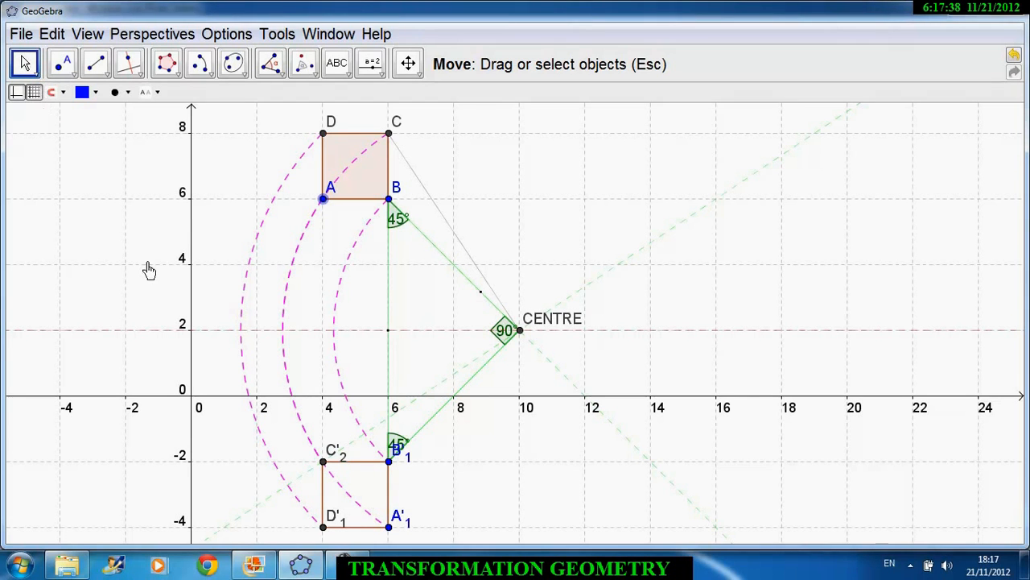
click(348, 566)
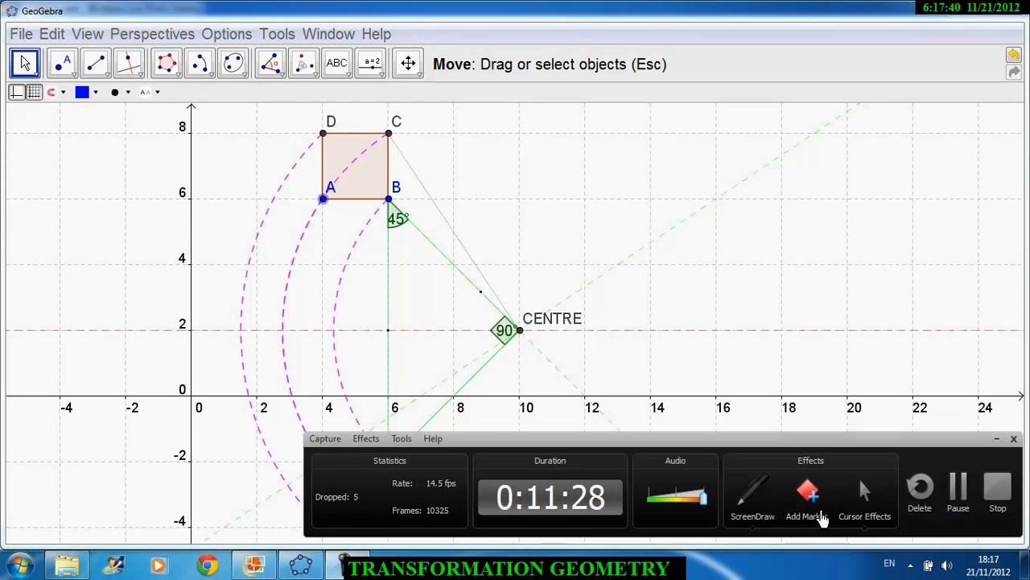